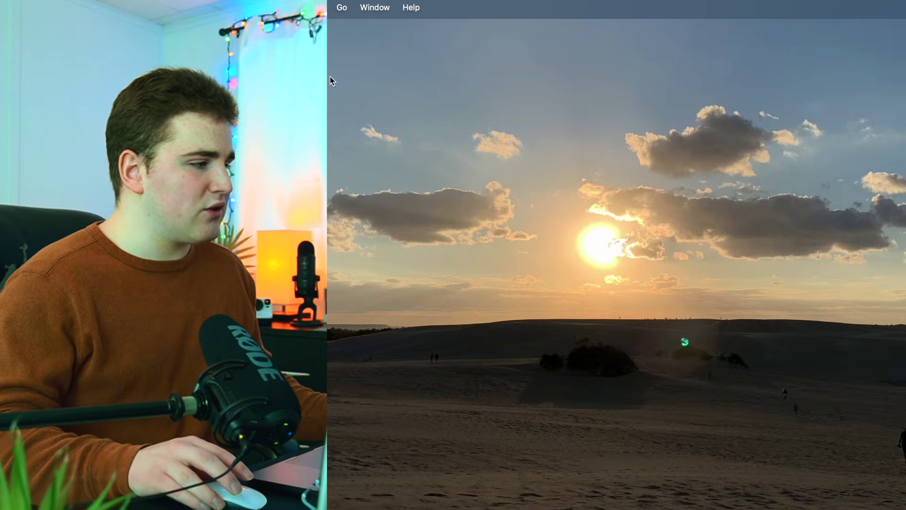
Step: In Finder, browse to Movies > Motion Templates in the home folder and look inside its Transitions and Titles subfolders
click(341, 7)
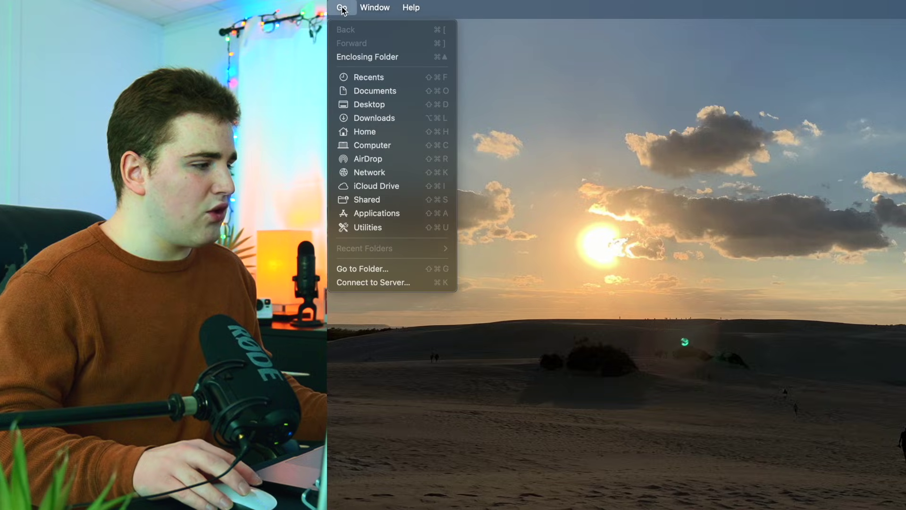
click(352, 132)
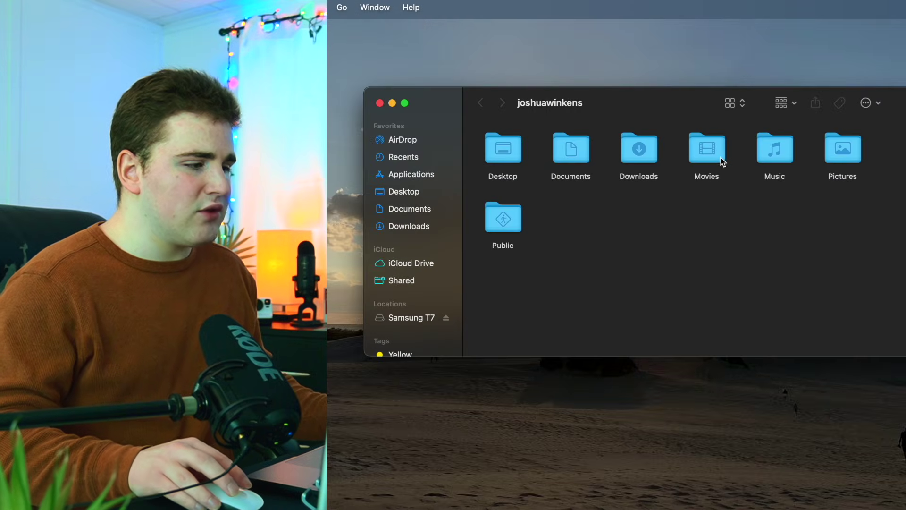
double_click(720, 158)
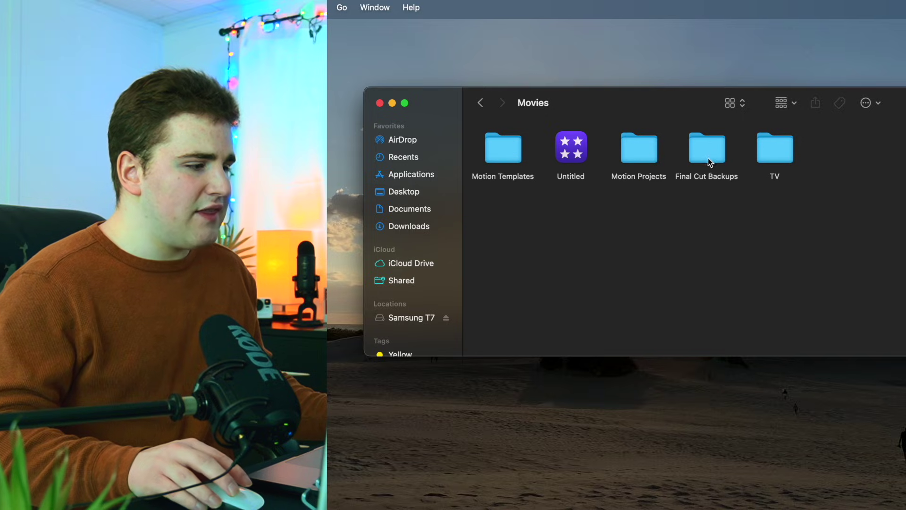
double_click(504, 150)
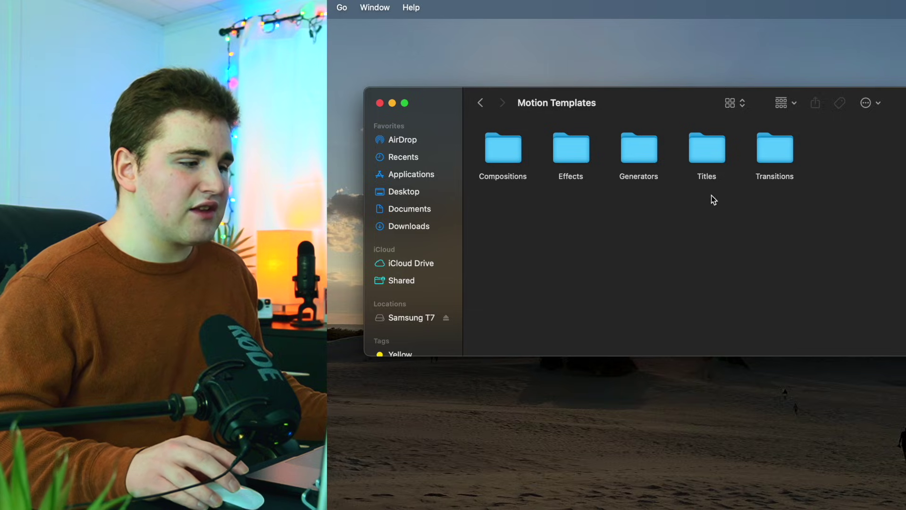
double_click(768, 162)
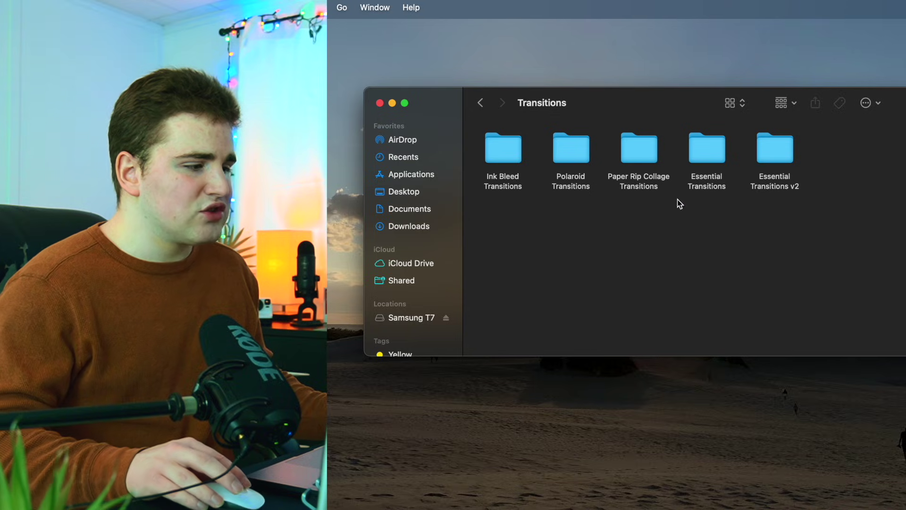
click(480, 103)
double_click(714, 149)
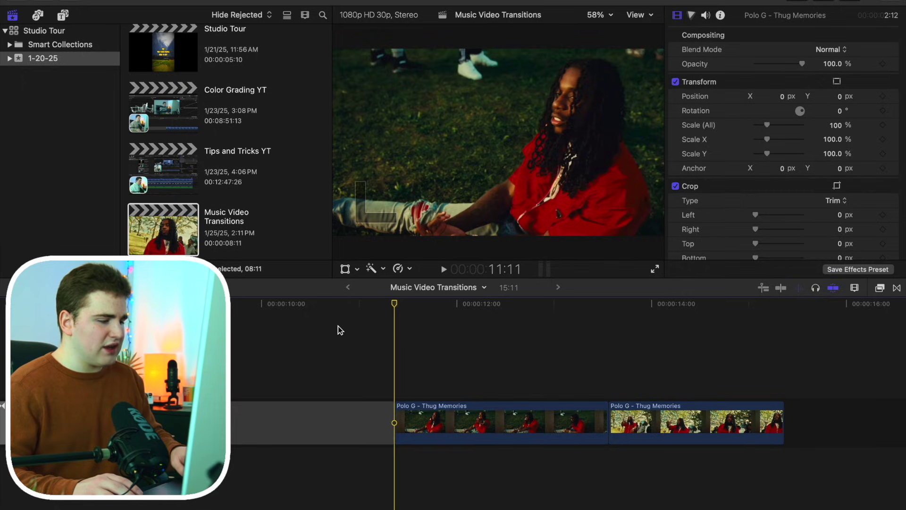
Step: In Final Cut Pro, play the two Polo G clips in the Music Video Transitions project and review the first clip's opening
key(space)
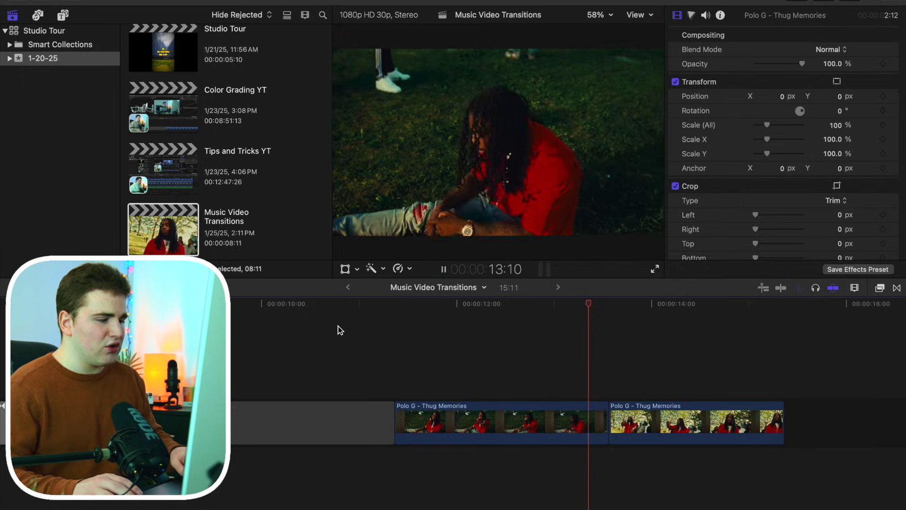
key(space)
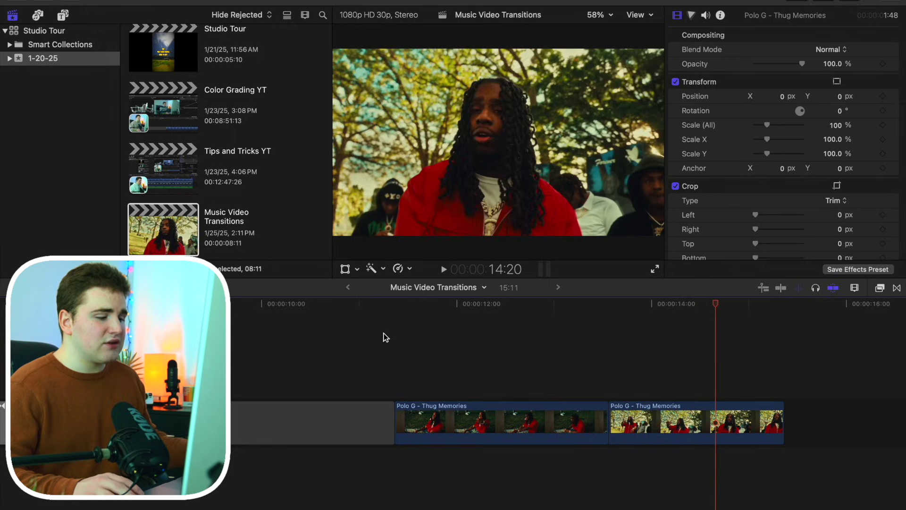
click(525, 305)
click(470, 325)
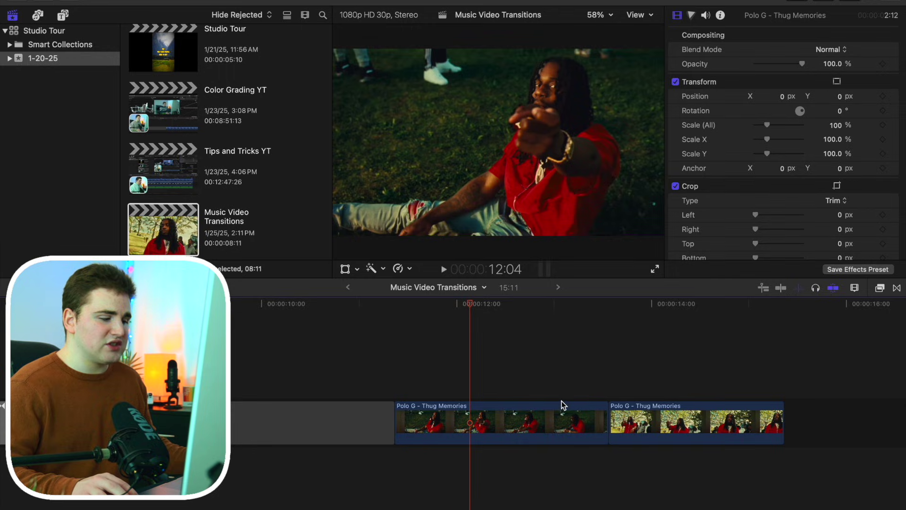
drag(474, 308, 425, 310)
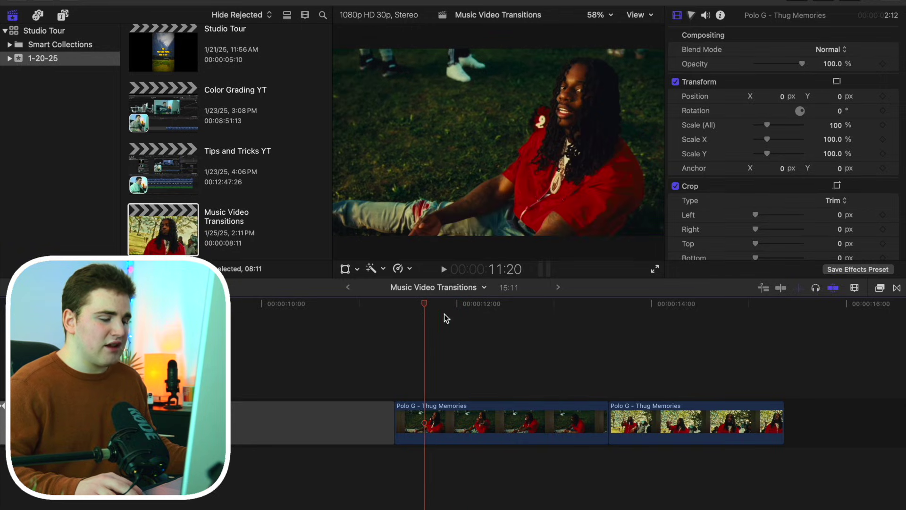
Step: At the cut between the two clips, trim the first clip's end to a 1:32 duration and trim the second clip's start
click(484, 420)
click(603, 419)
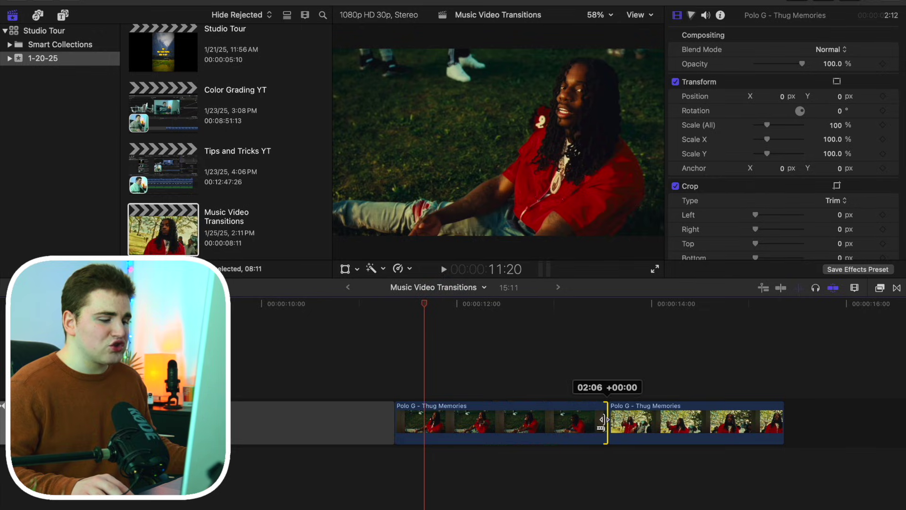
mouse_move(603, 419)
mouse_down()
mouse_move(542, 419)
mouse_move(604, 419)
mouse_up()
click(561, 422)
click(540, 391)
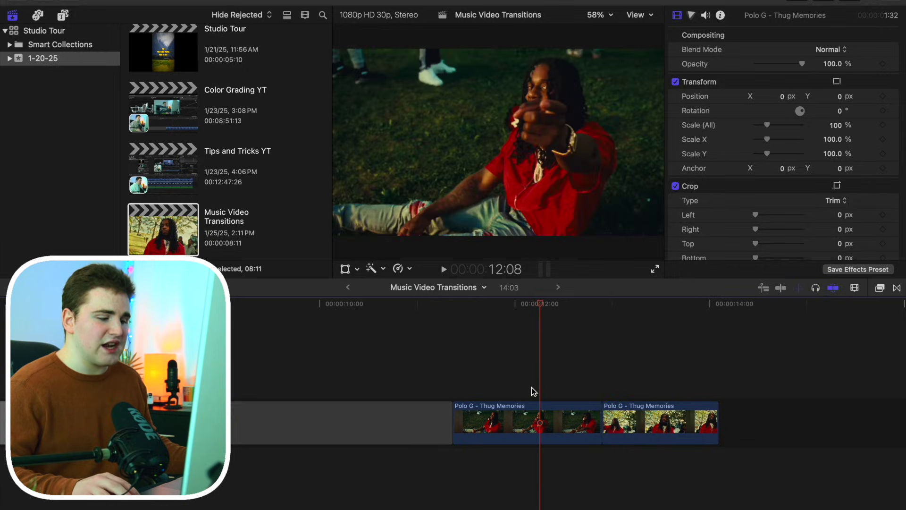
Step: Browse the installed transitions in the Essential Transitions v2 and Essential Transitions categories
scroll(532, 390, left, 2)
scroll(532, 391, right, 2)
scroll(532, 391, left, 2)
scroll(532, 391, right, 1)
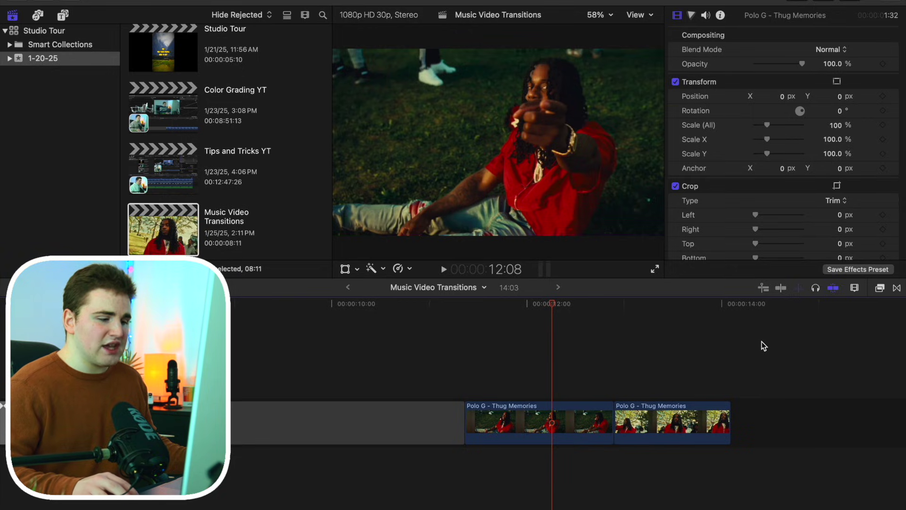
click(896, 292)
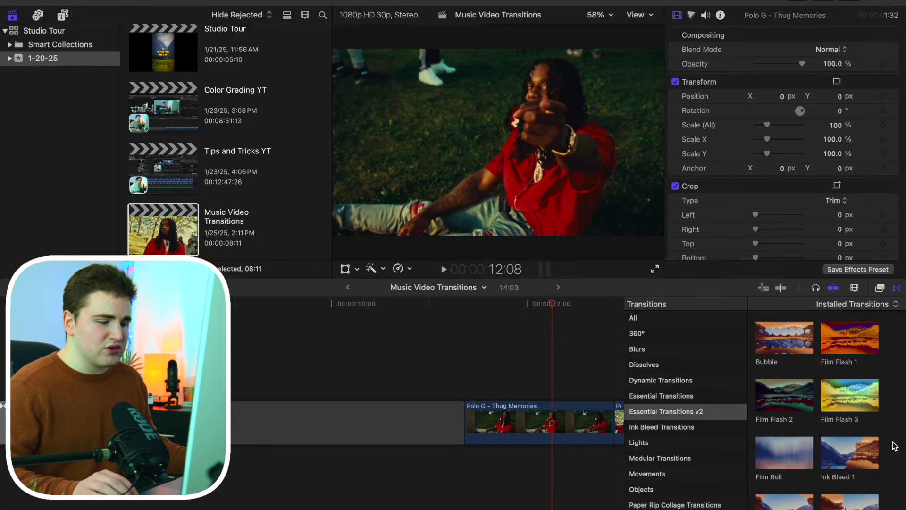
scroll(895, 446, down, 5)
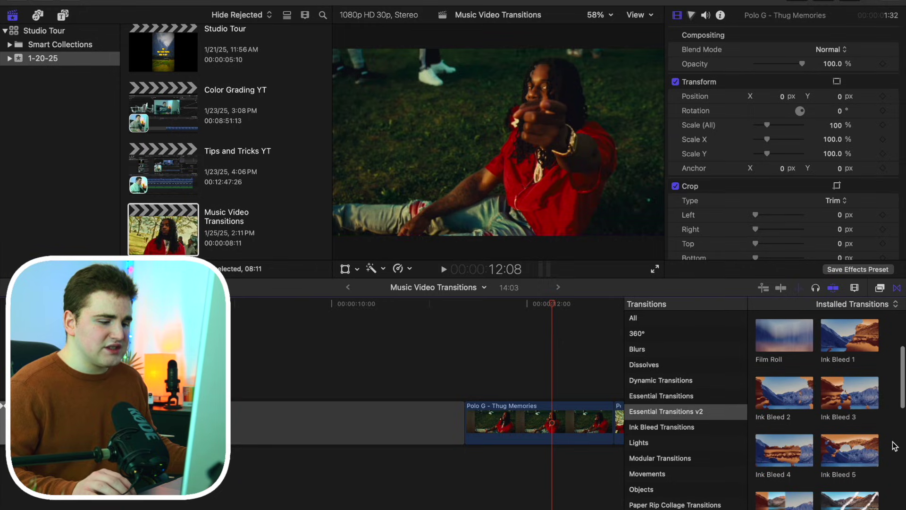
scroll(894, 446, down, 3)
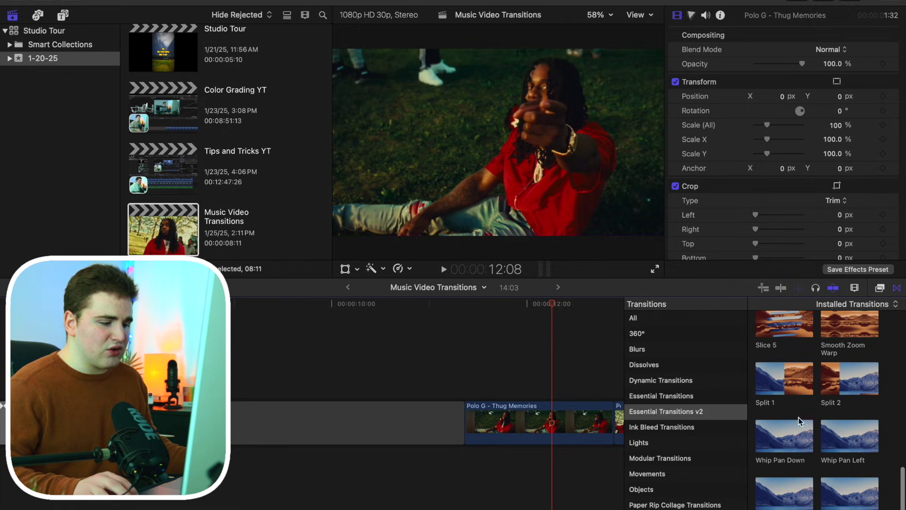
click(697, 402)
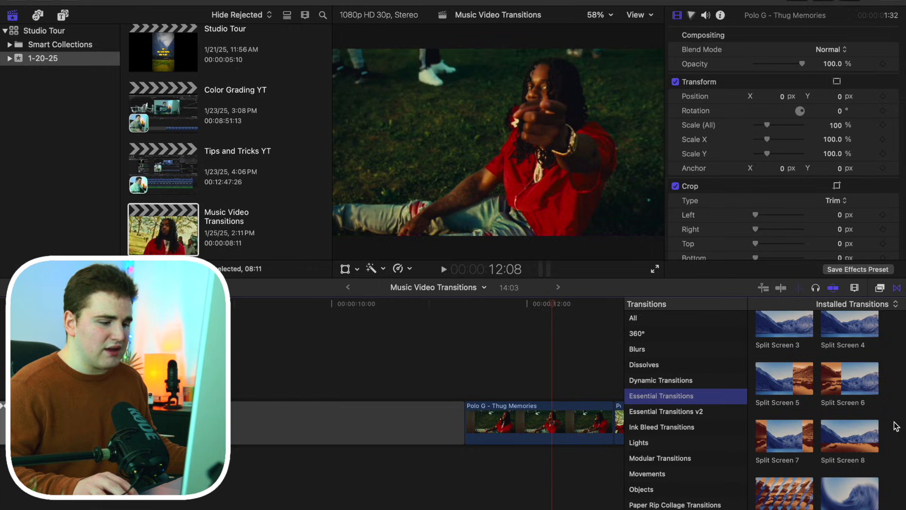
scroll(896, 426, up, 1)
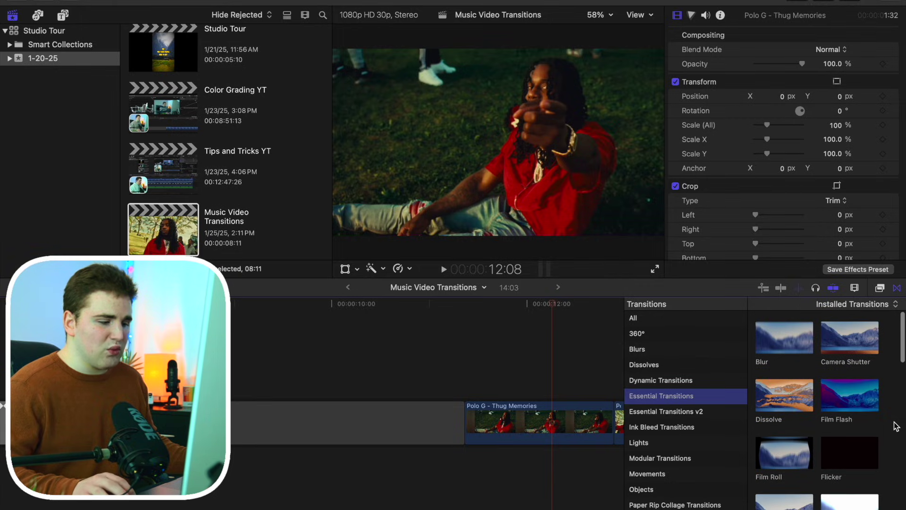
click(706, 415)
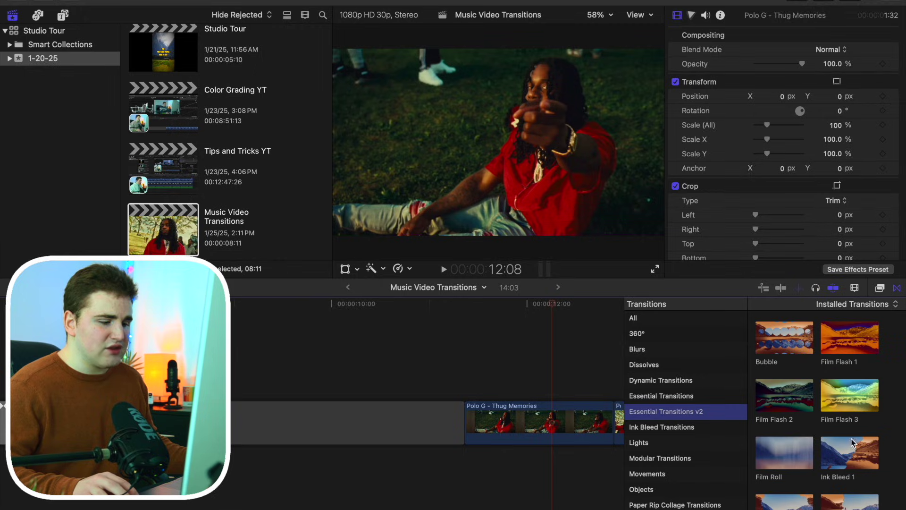
scroll(888, 444, down, 5)
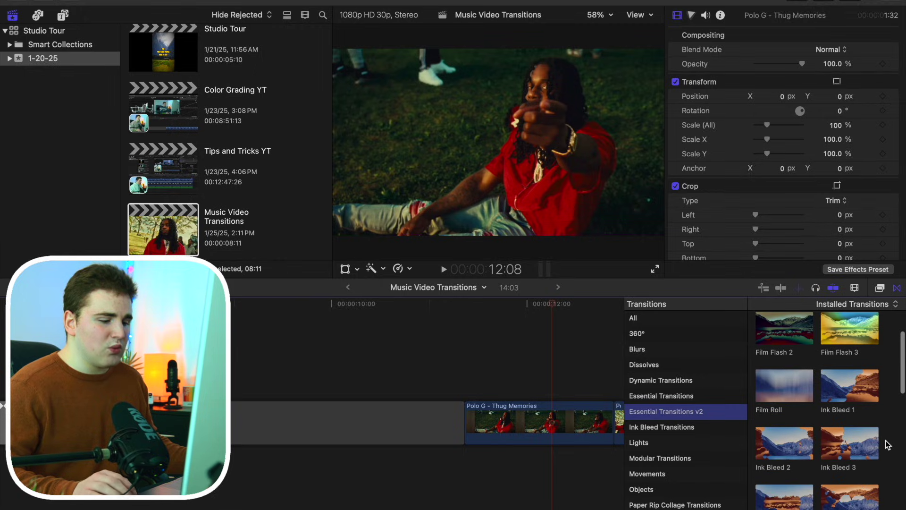
scroll(887, 444, down, 10)
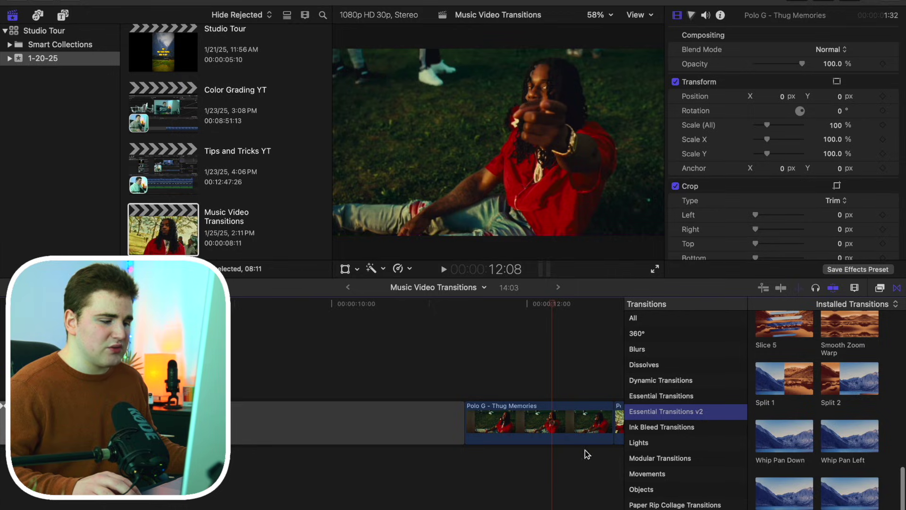
Step: Add the Whip Pan Left transition at the cut between the two clips and close the transitions browser
scroll(562, 459, right, 3)
scroll(562, 459, right, 1)
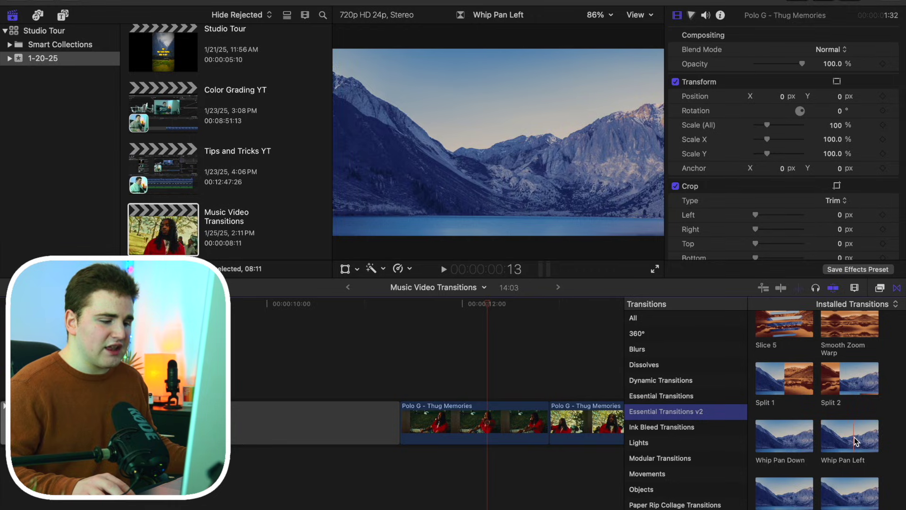
drag(856, 442, 536, 416)
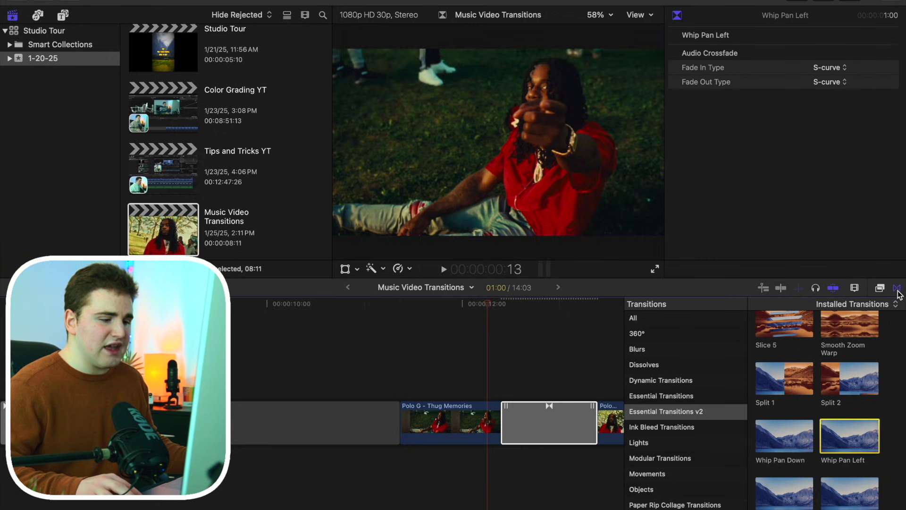
click(897, 290)
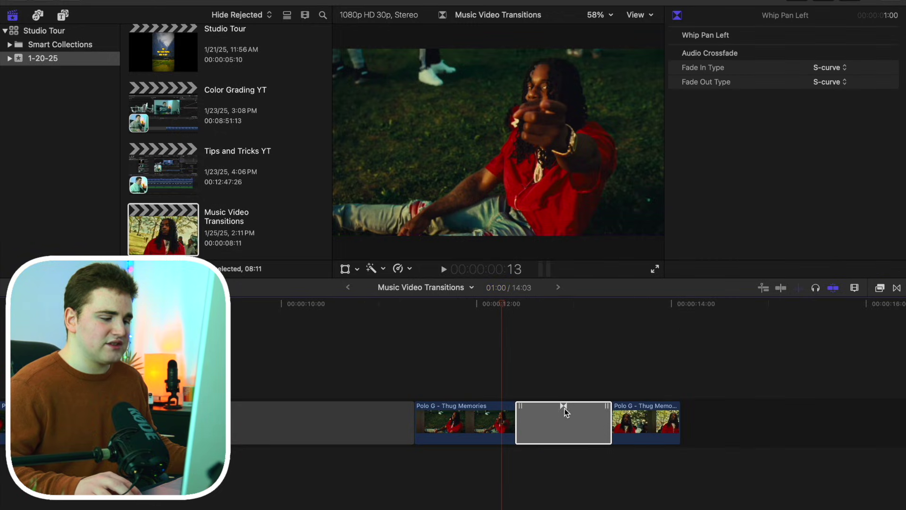
Step: Play the sequence from the start of the first clip through the Whip Pan Left transition to review it
click(417, 387)
scroll(422, 388, left, 4)
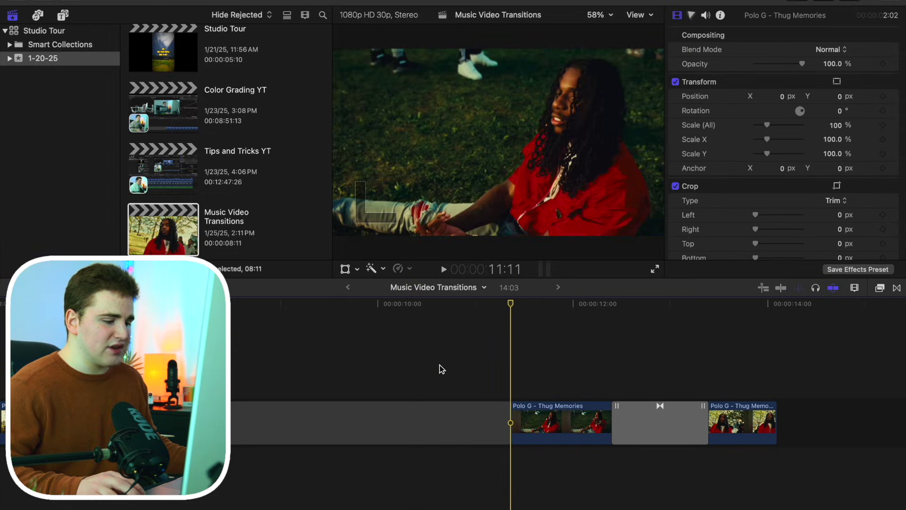
key(space)
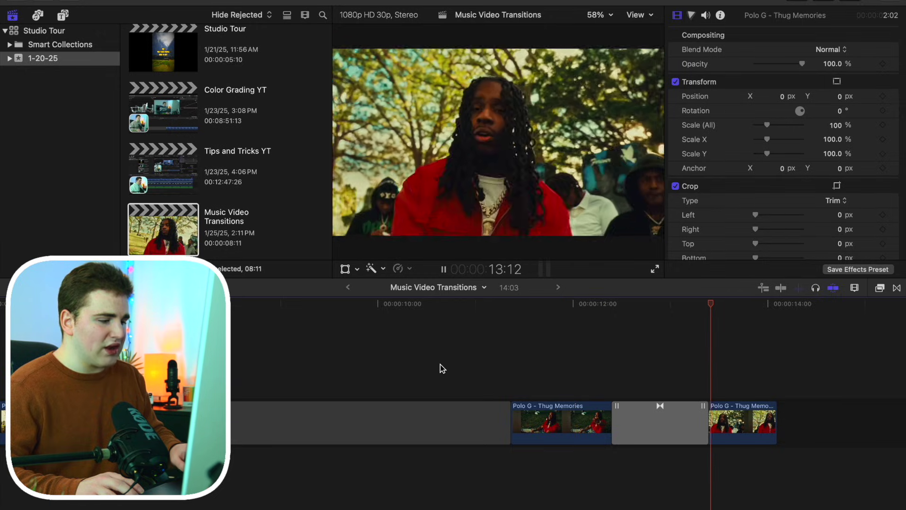
key(space)
Step: Shorten the Whip Pan Left transition between the two clips to 11 frames
click(565, 383)
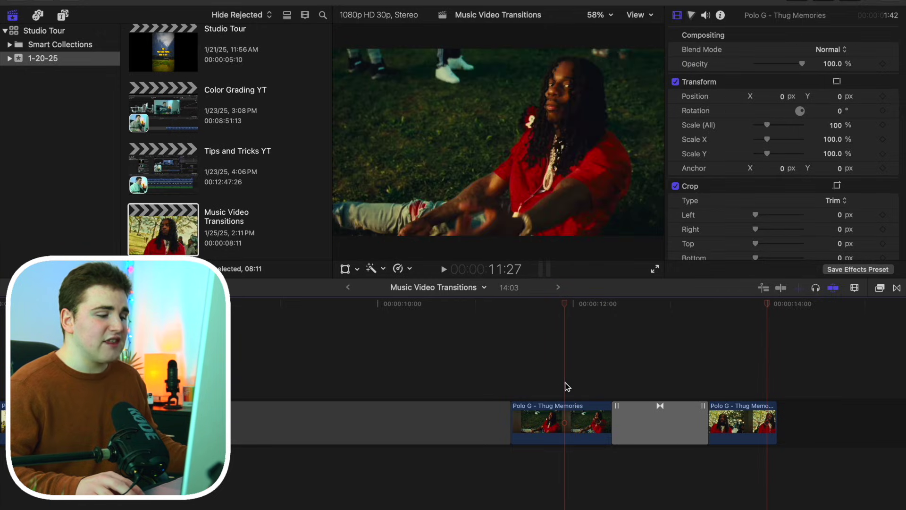
click(656, 421)
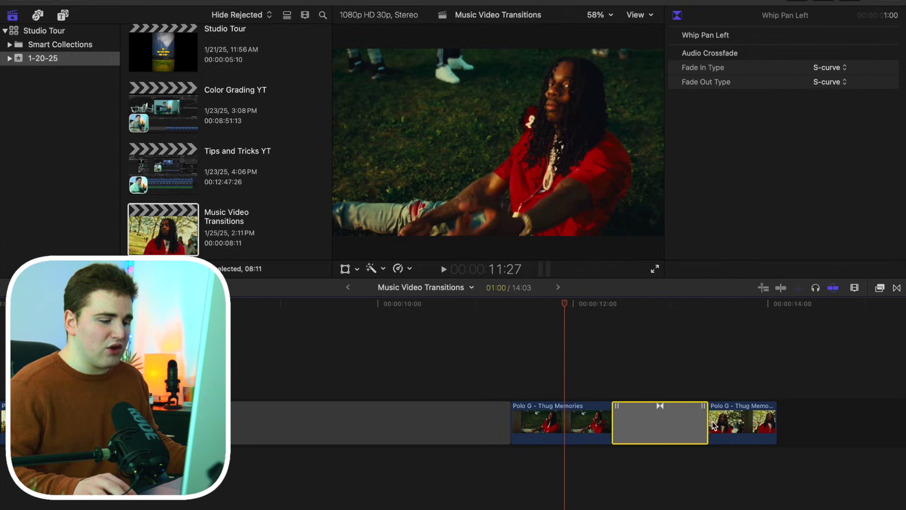
drag(706, 421, 674, 421)
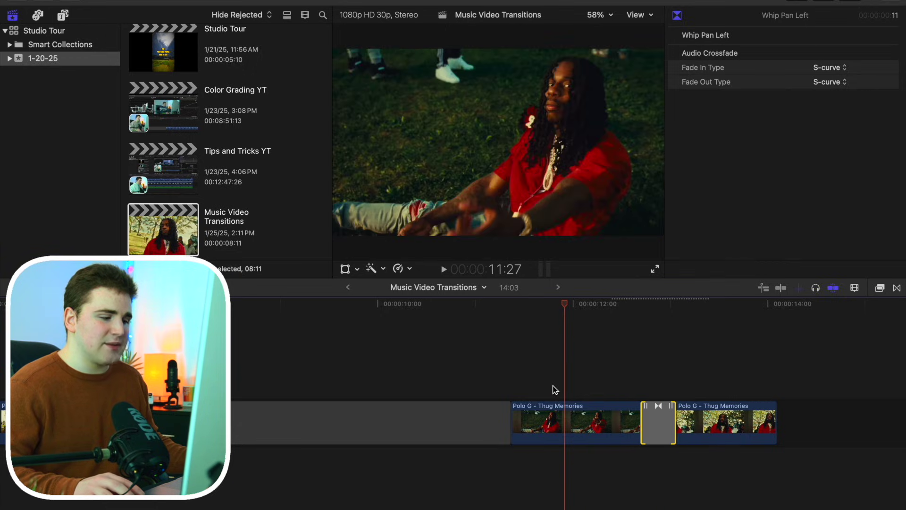
Step: Play the shortened Whip Pan Left transition from the first clip's start, and check its motion again from the transition's own start
click(543, 369)
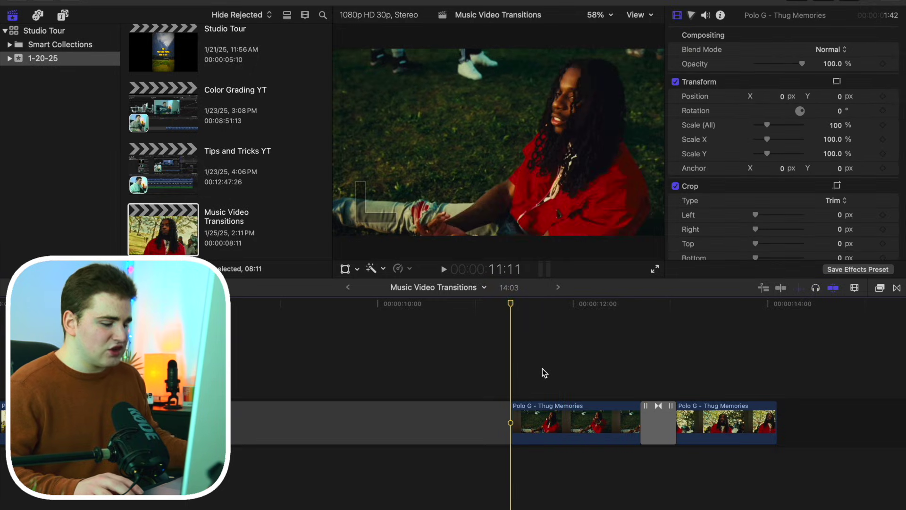
key(space)
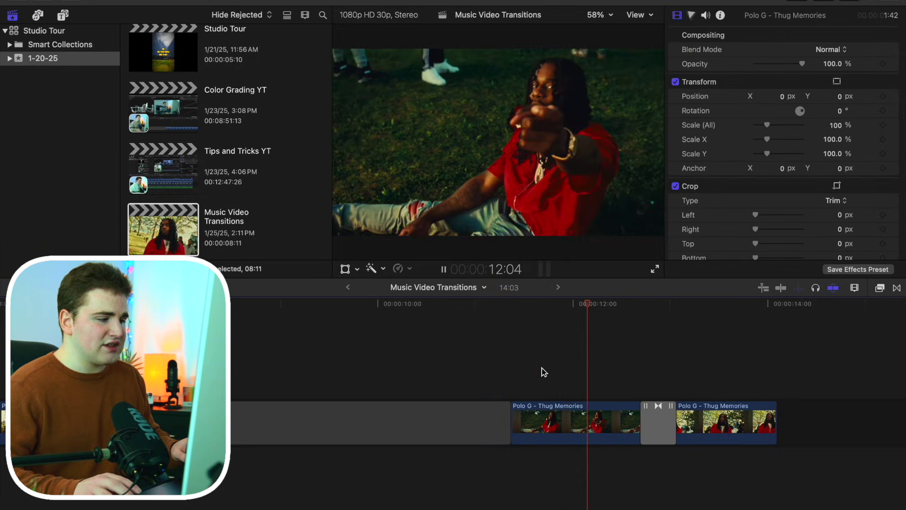
key(space)
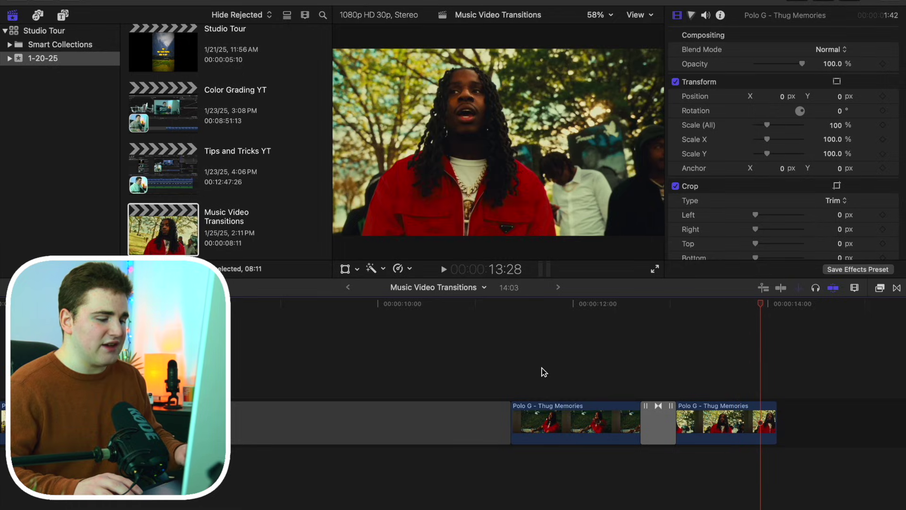
click(639, 381)
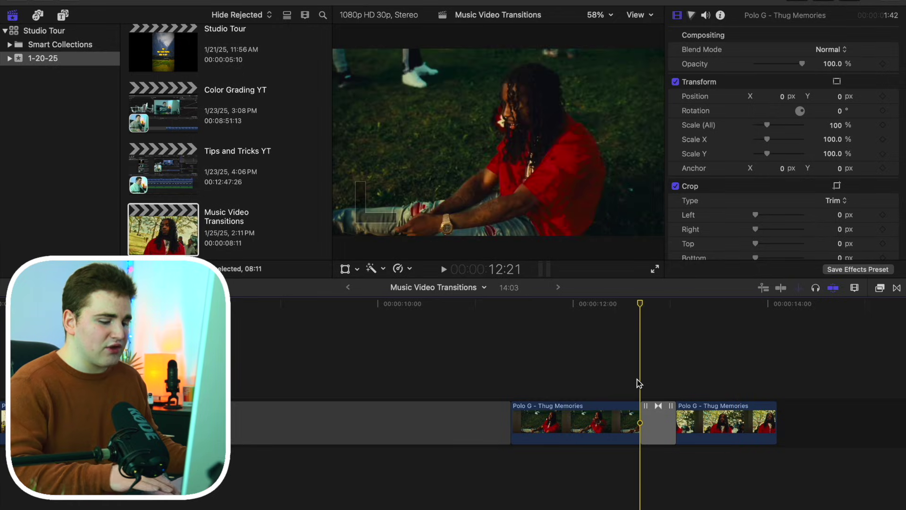
key(space)
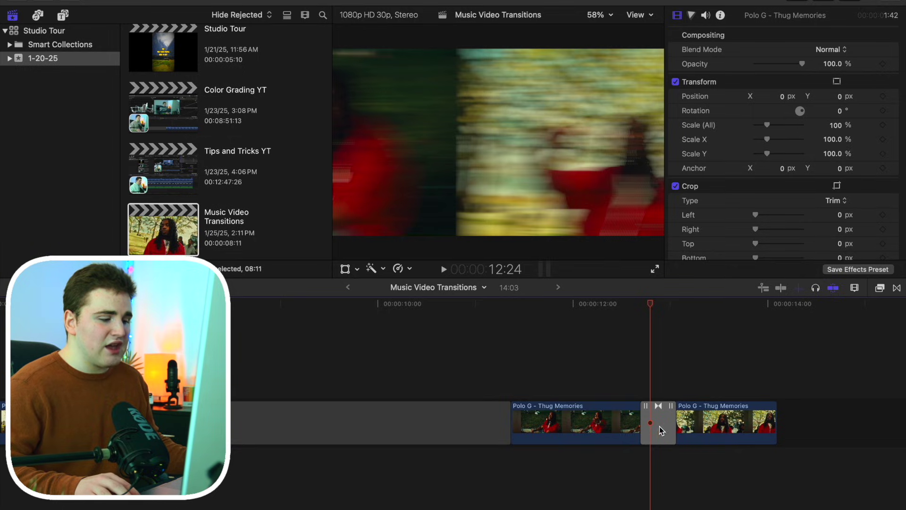
Step: Delete the Whip Pan Left transition between the two clips
click(543, 372)
click(658, 420)
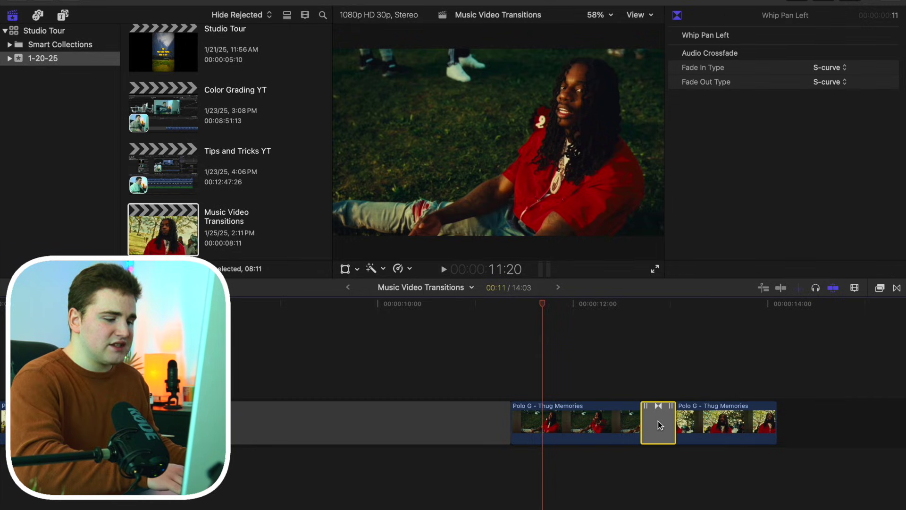
key(Delete)
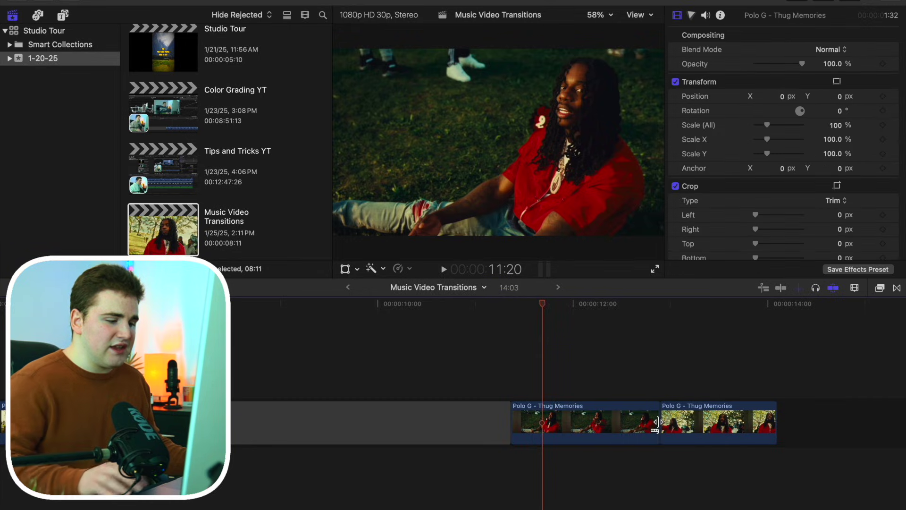
Step: Add the Film Roll transition from the Essential Transitions category at the cut between the two clips and close the transitions browser
click(897, 289)
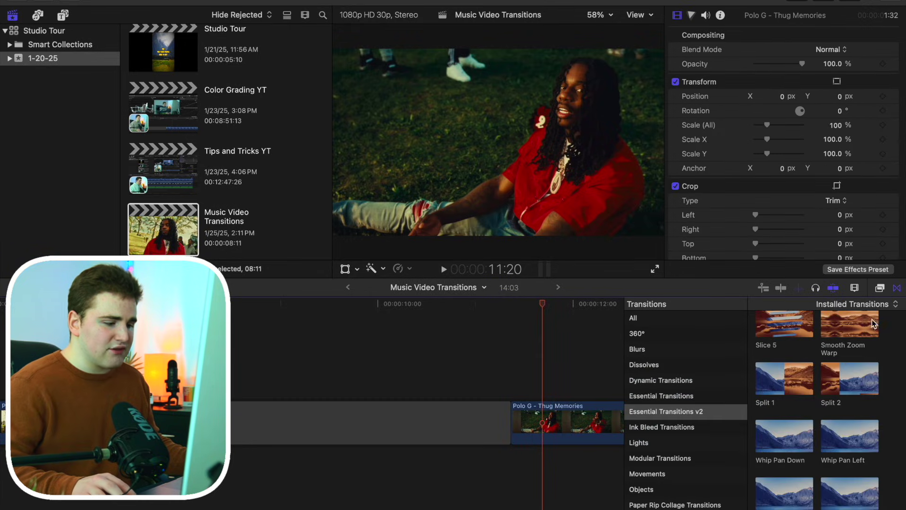
click(704, 394)
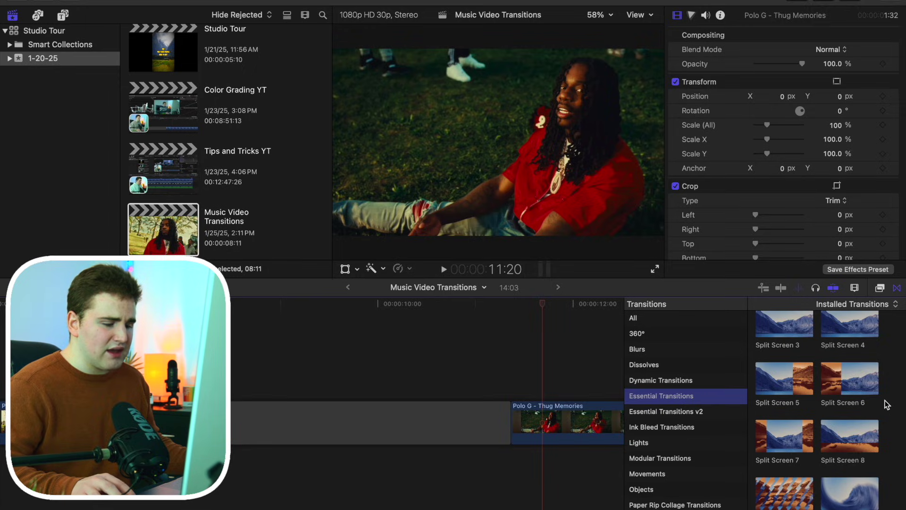
scroll(887, 404, down, 6)
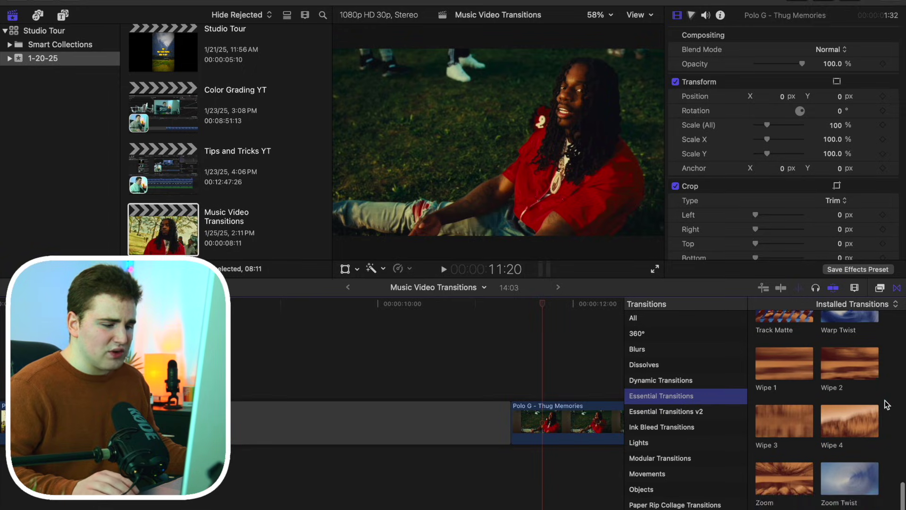
scroll(887, 404, up, 8)
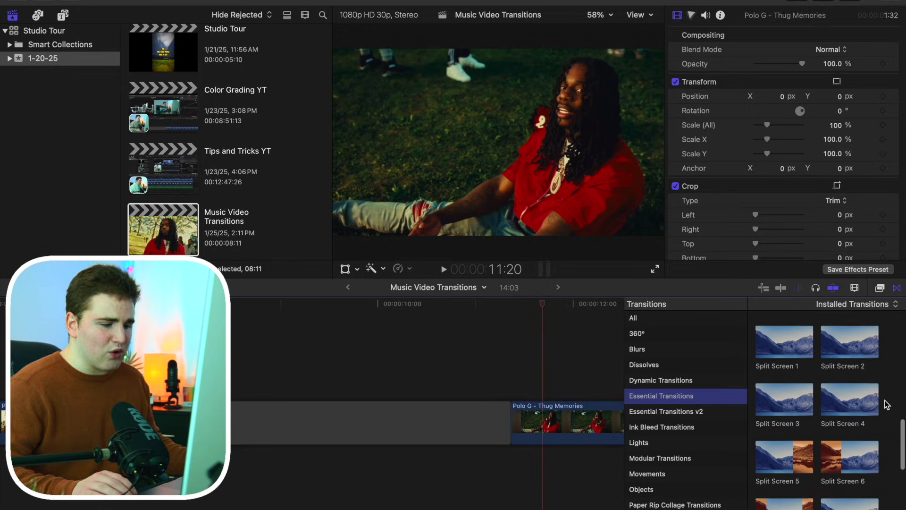
scroll(887, 405, up, 4)
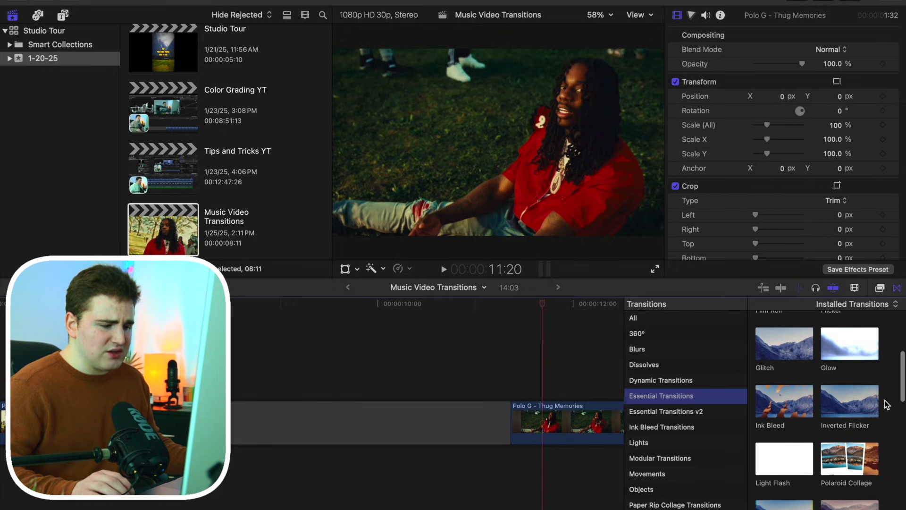
scroll(887, 404, up, 3)
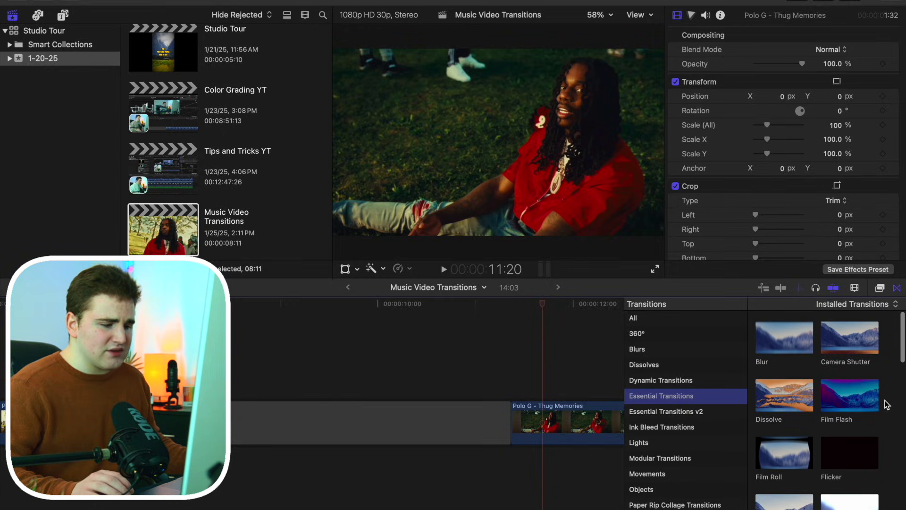
scroll(887, 404, down, 2)
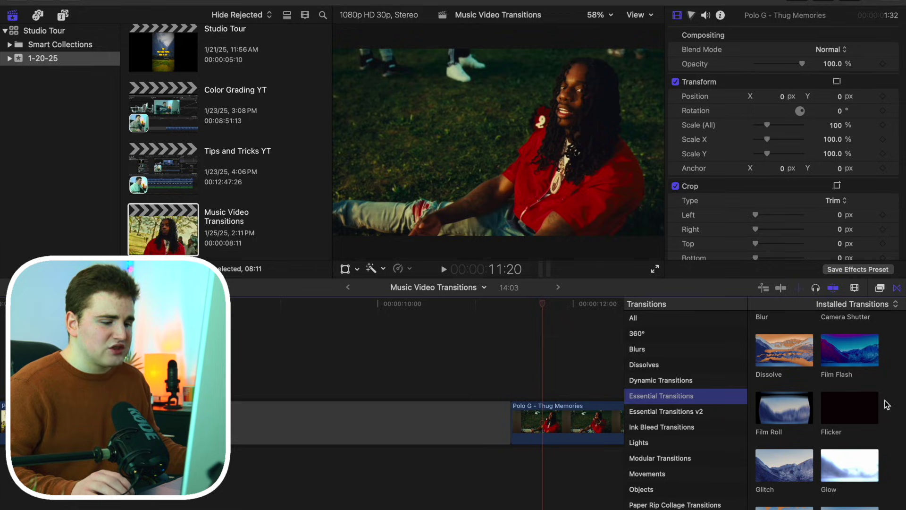
scroll(887, 405, up, 2)
scroll(522, 474, right, 5)
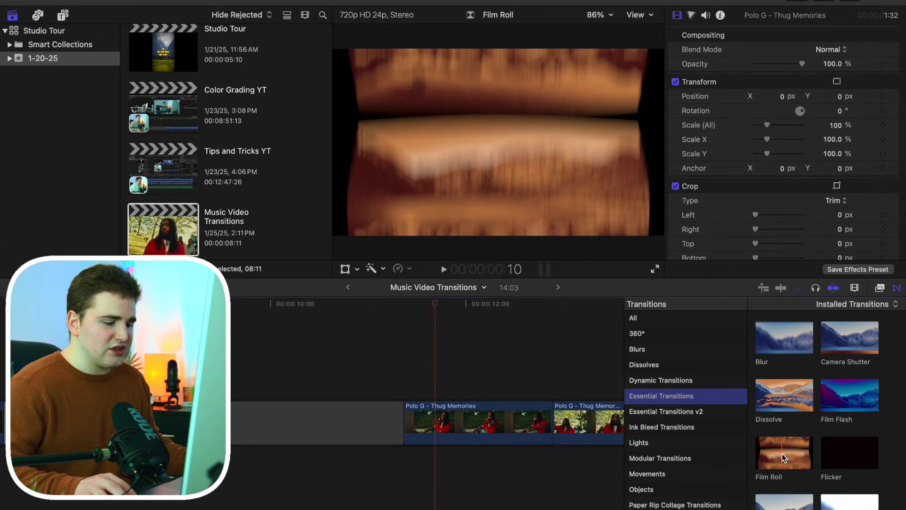
drag(782, 454, 540, 416)
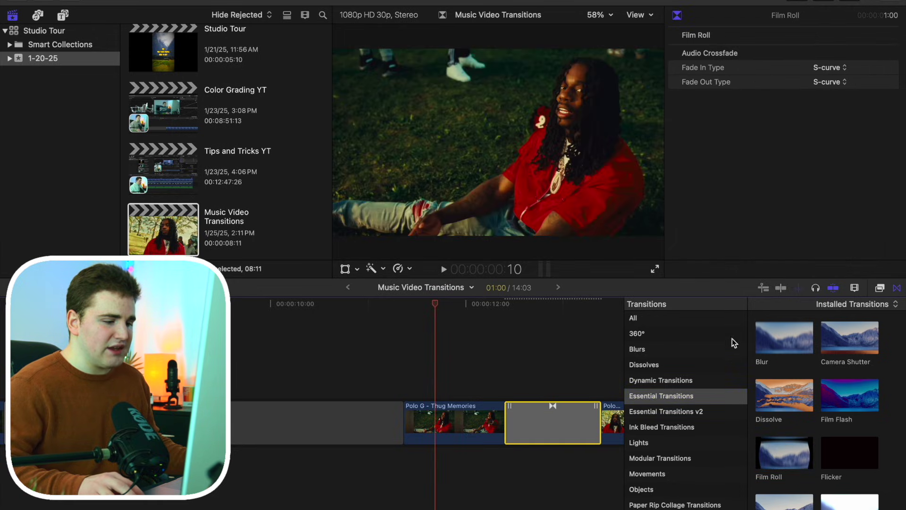
click(897, 287)
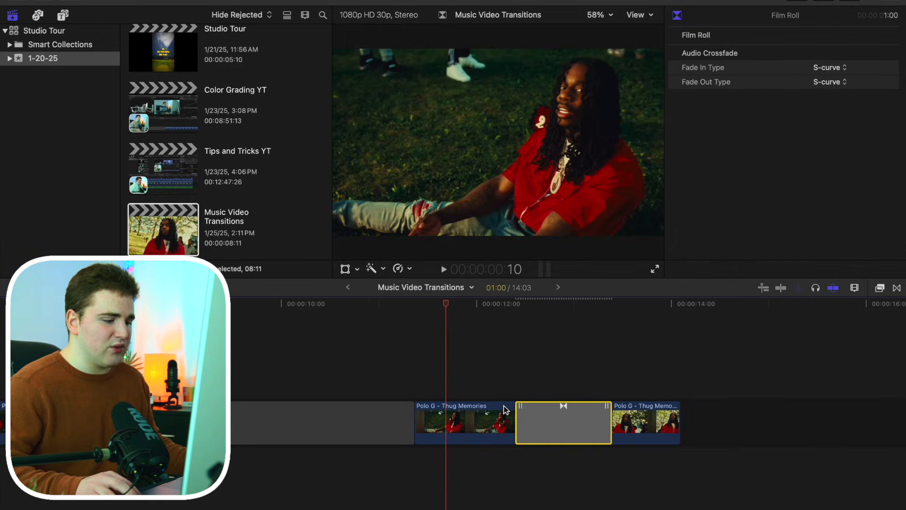
Step: Play the sequence from the start of the first clip through the Film Roll transition to review it
click(501, 382)
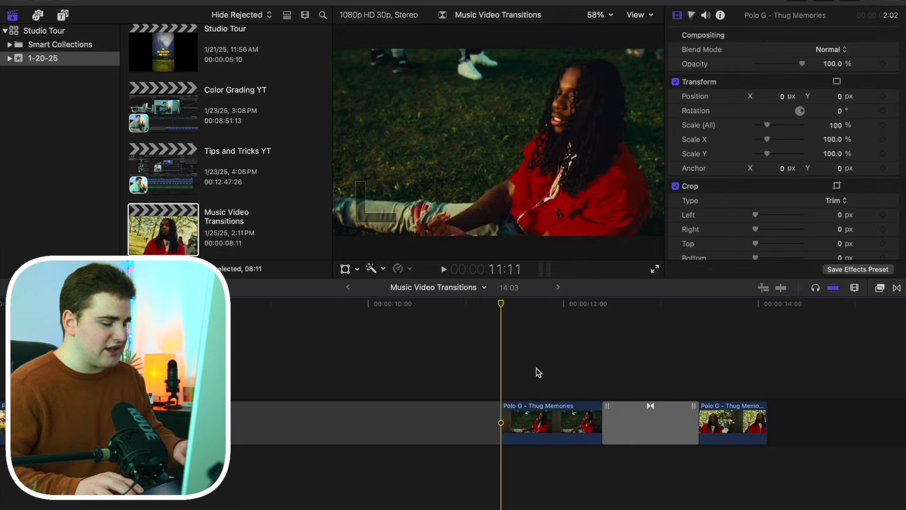
key(space)
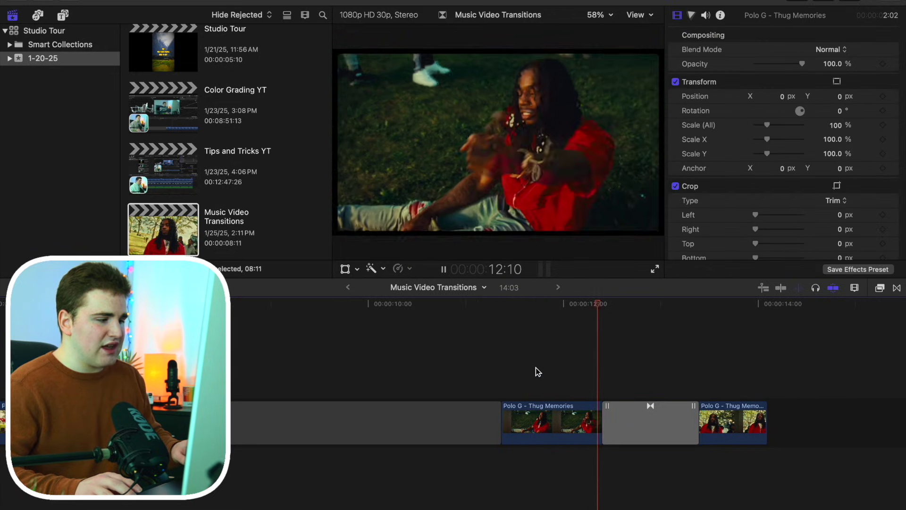
key(space)
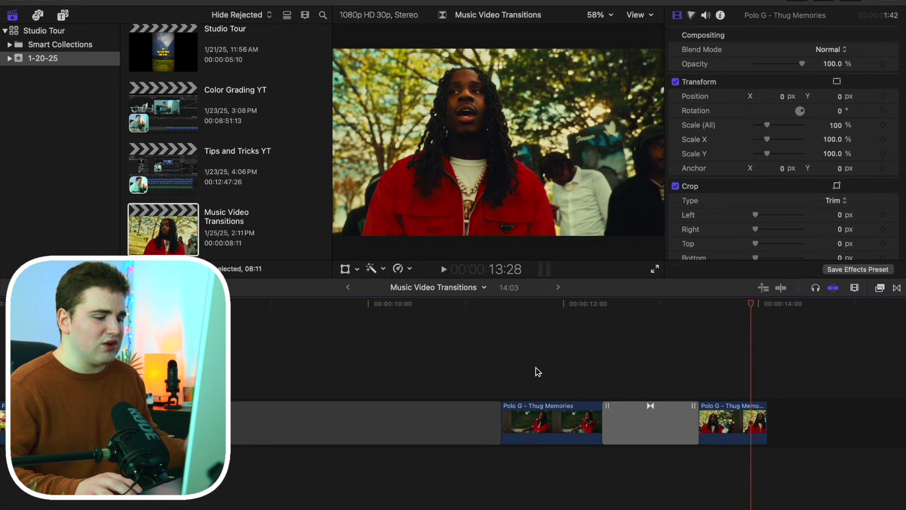
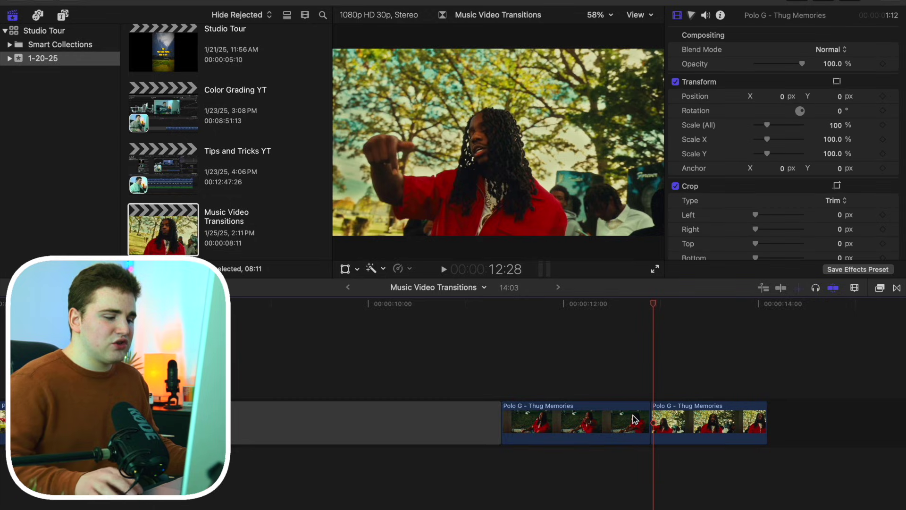
Step: Add Paper Rip Collage 4 from the Paper Rip Collage Transitions category at the cut between the two clips and close the transitions browser
click(531, 383)
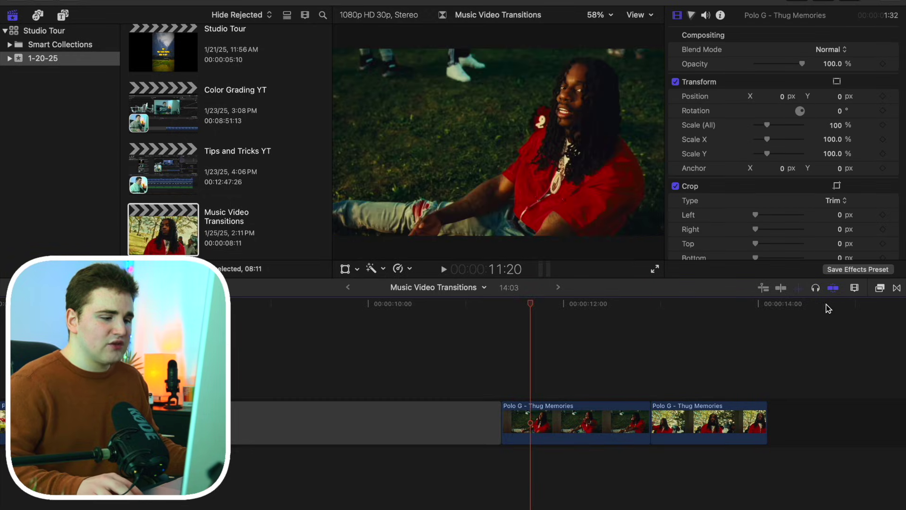
click(897, 288)
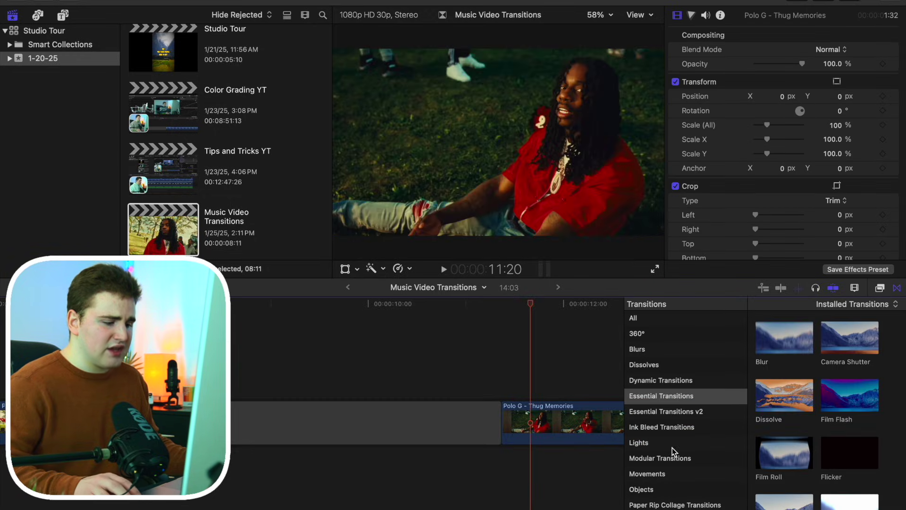
click(682, 505)
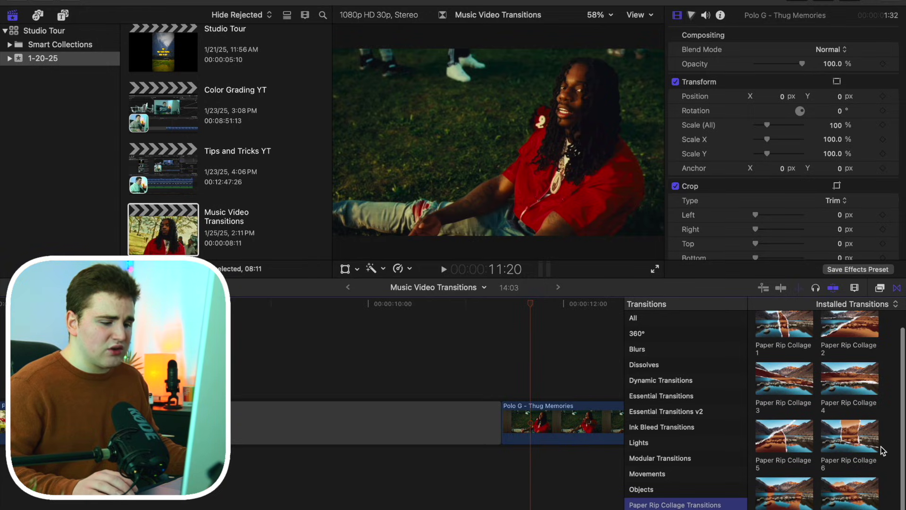
scroll(883, 451, up, 2)
scroll(846, 442, down, 1)
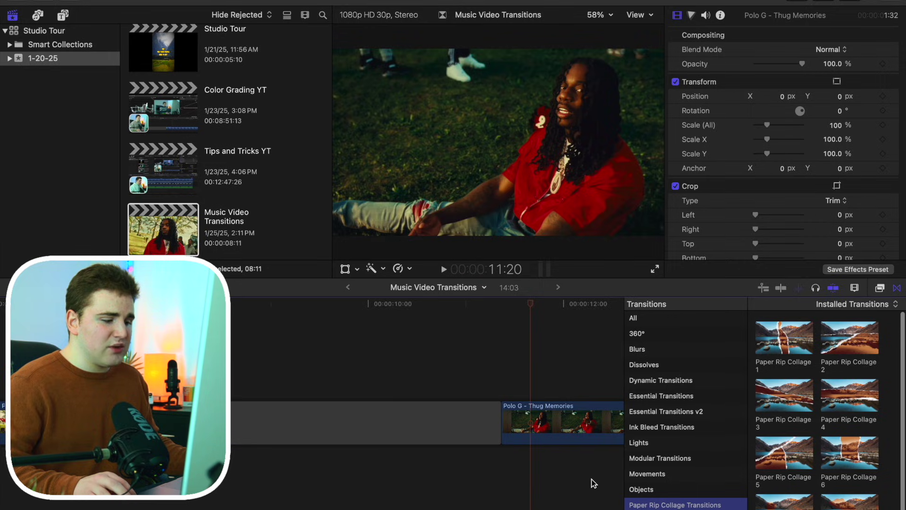
scroll(593, 484, right, 5)
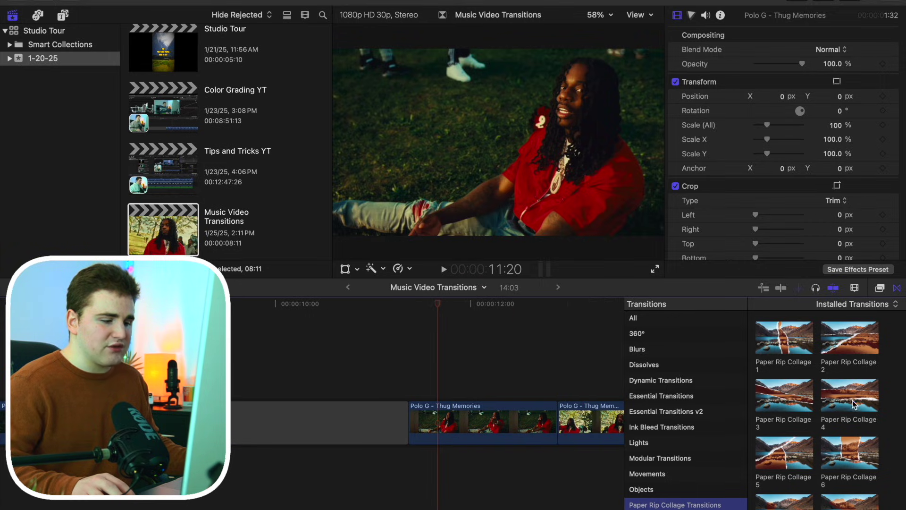
drag(854, 404, 557, 412)
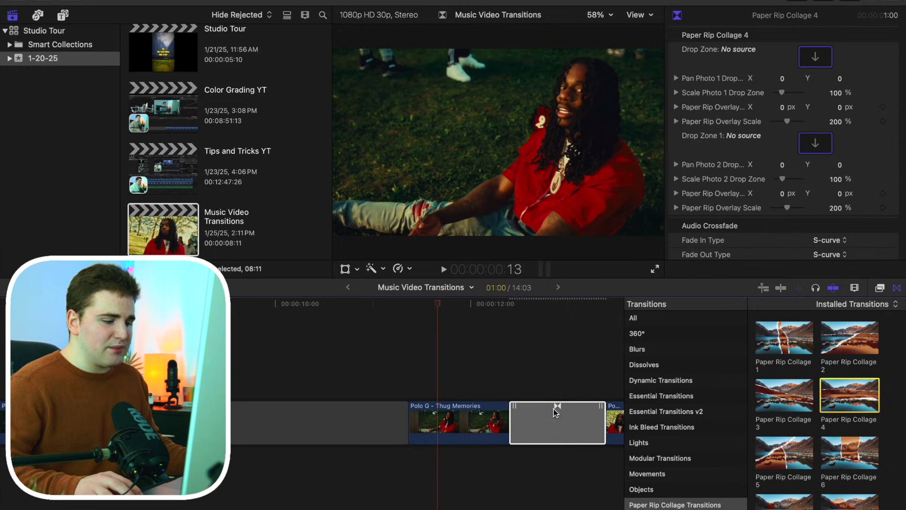
click(897, 289)
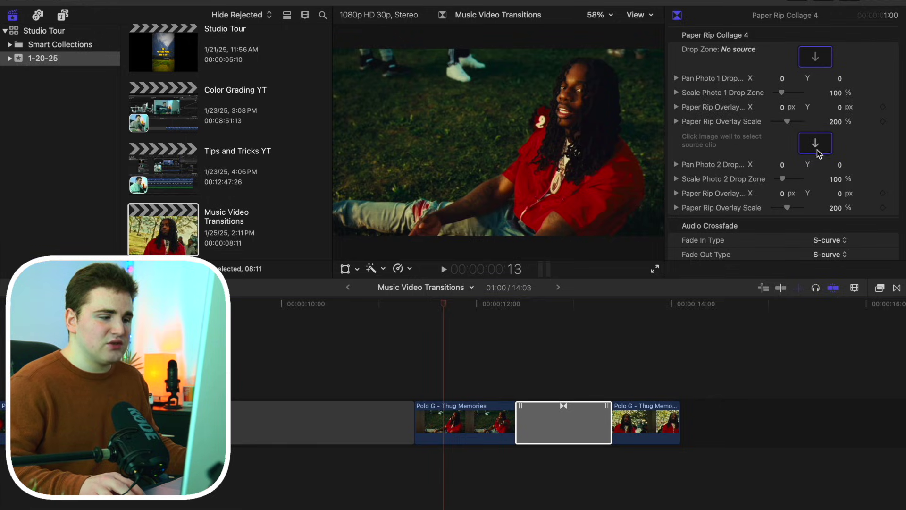
Step: Move the playhead to the start of the Paper Rip Collage 4 transition and fill its first drop zone with Photo 2
click(478, 384)
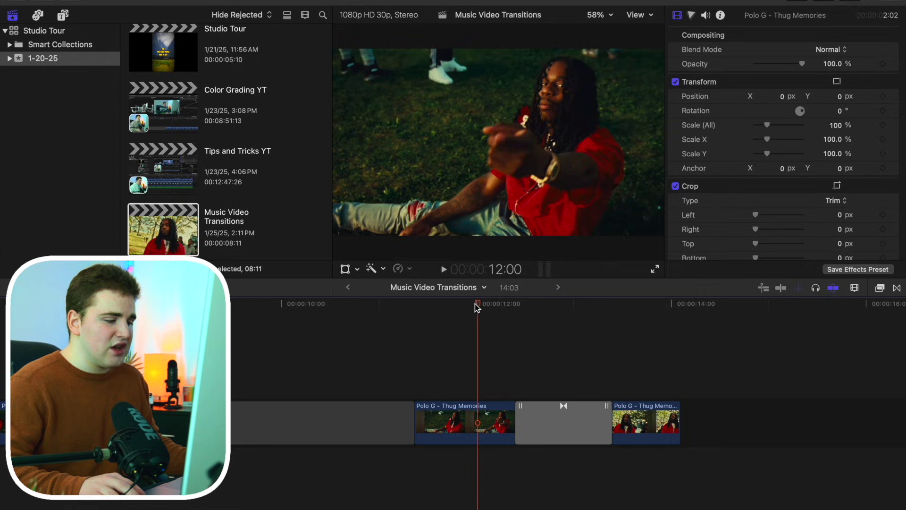
drag(475, 306, 511, 313)
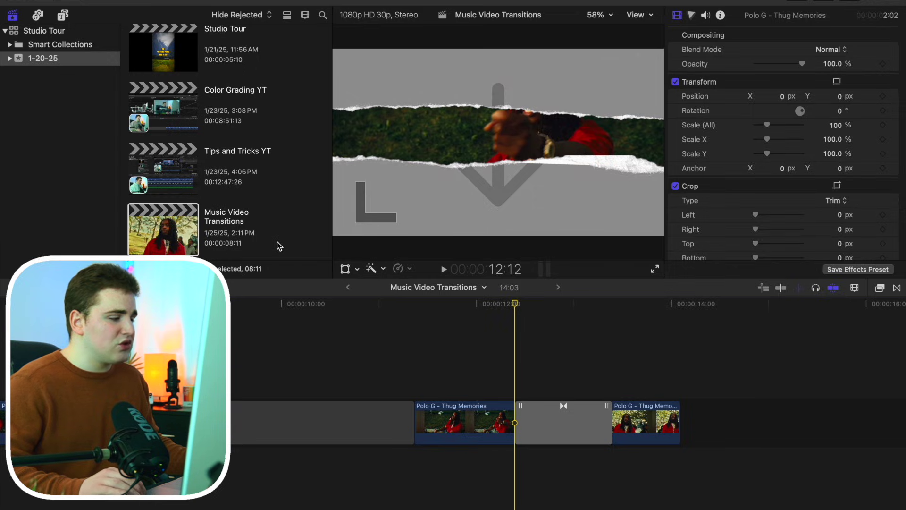
scroll(277, 242, down, 10)
scroll(277, 242, down, 3)
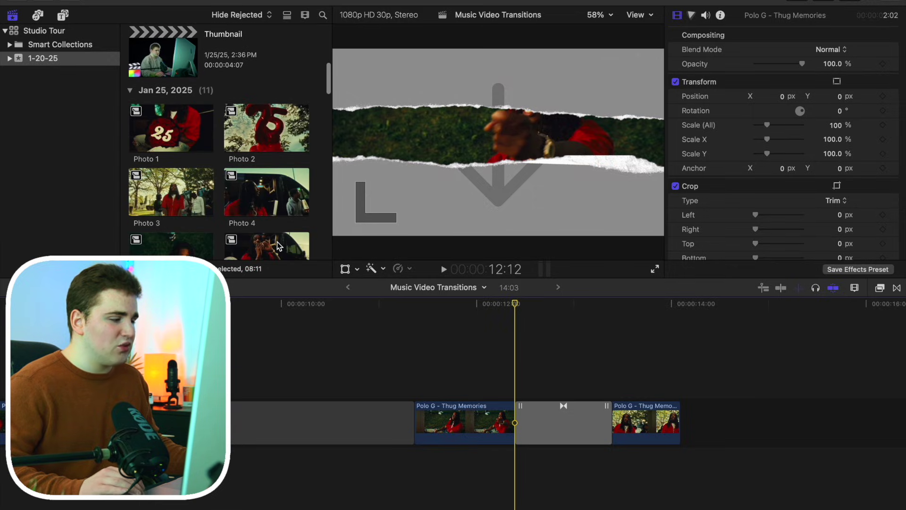
click(589, 428)
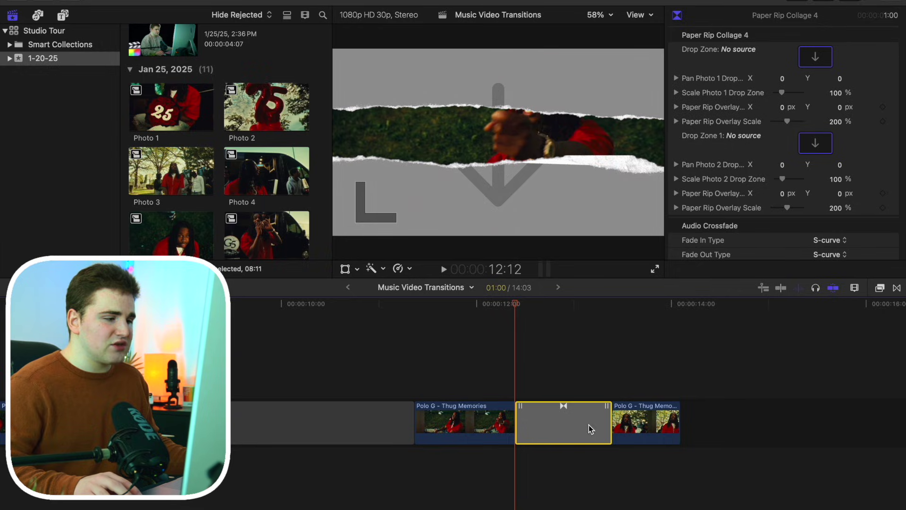
click(807, 61)
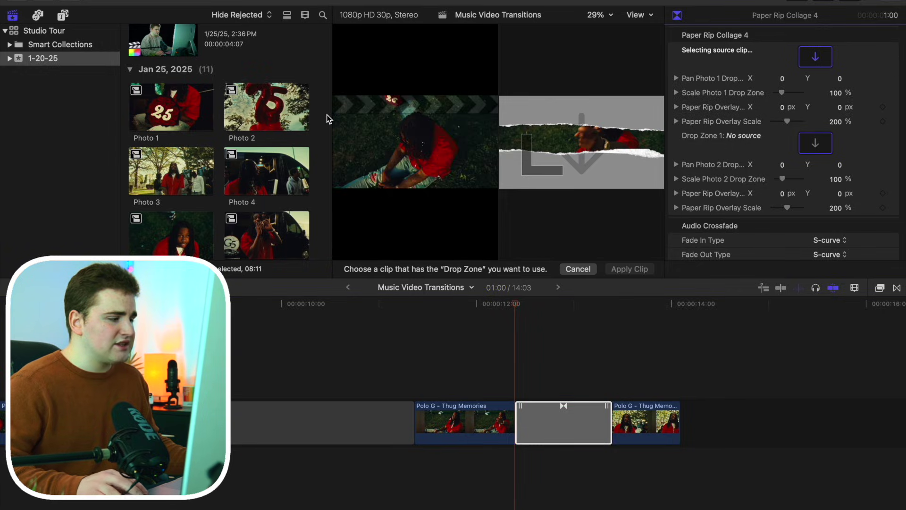
click(280, 118)
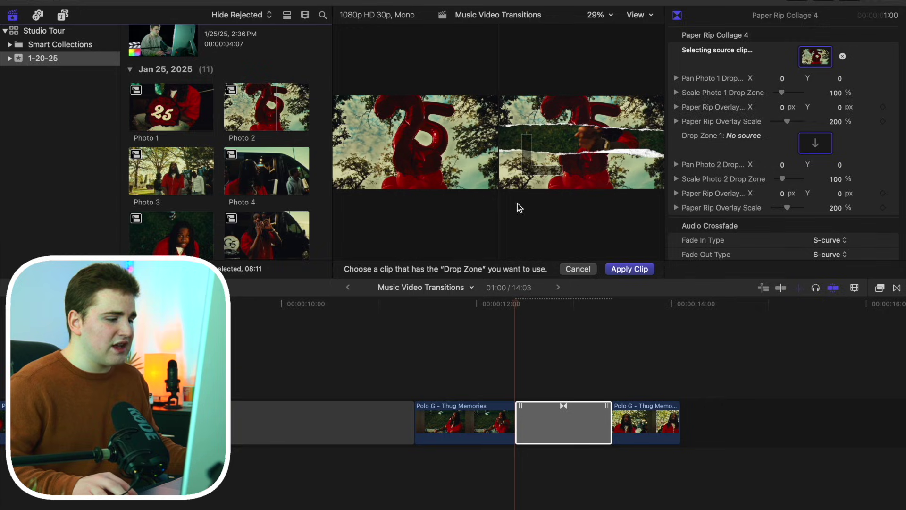
click(614, 269)
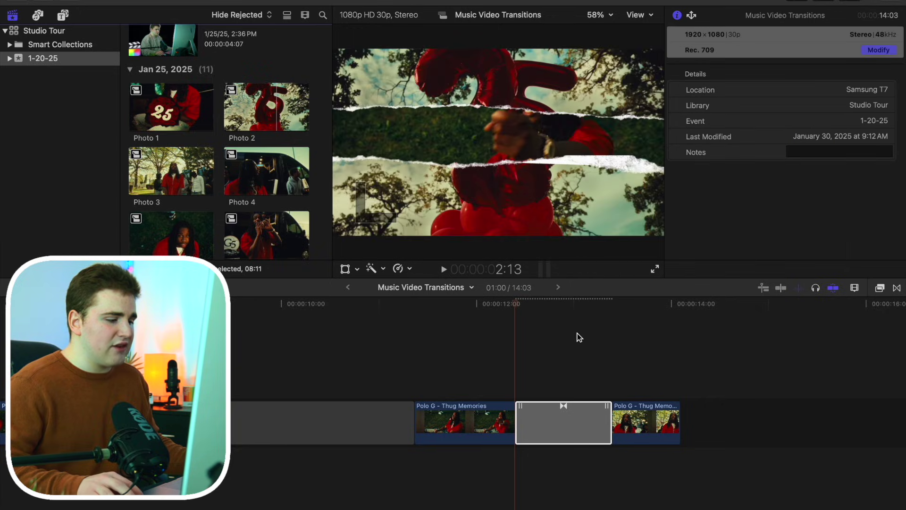
Step: Scale the transition's Photo 1 drop zone to 167% and set its vertical pan to -0.8
click(548, 431)
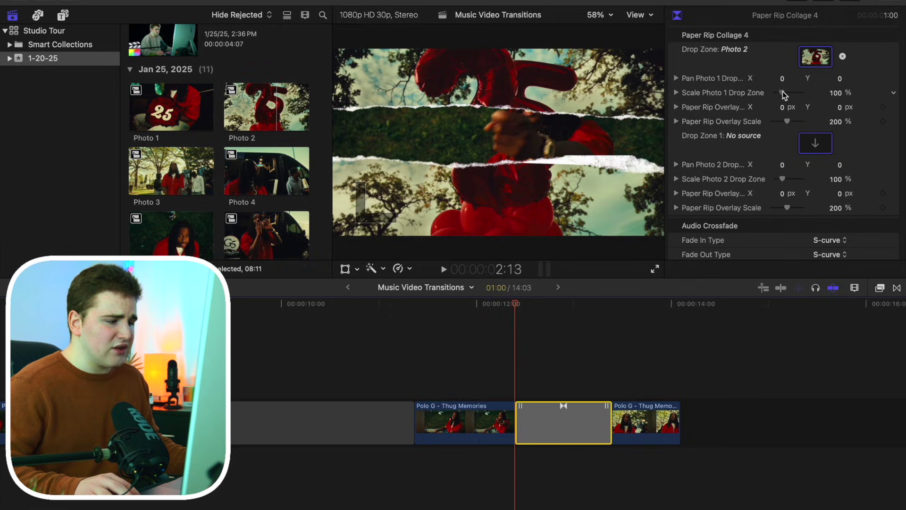
drag(783, 91, 787, 92)
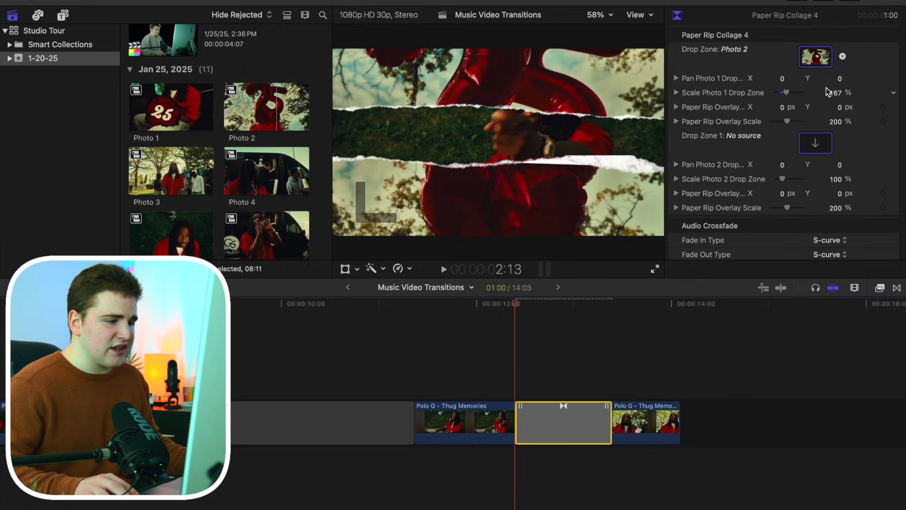
drag(839, 78, 840, 80)
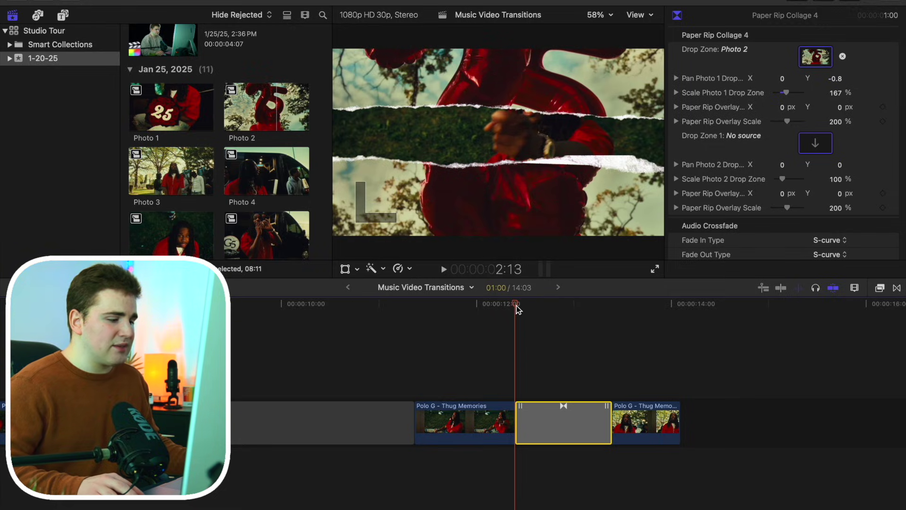
Step: Fill the Paper Rip Collage 4 transition's second drop zone with Photo 3, scaled to 216% with a vertical pan of -12.8
drag(517, 308, 574, 311)
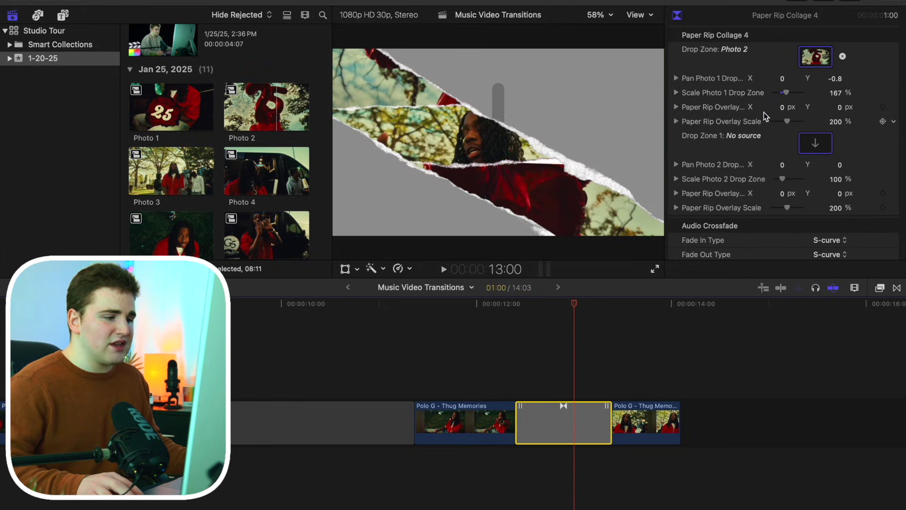
click(811, 149)
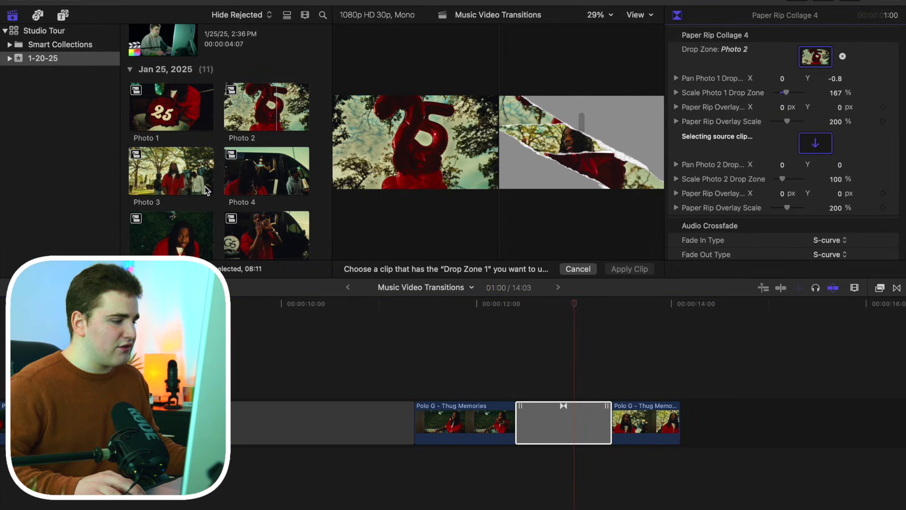
click(183, 179)
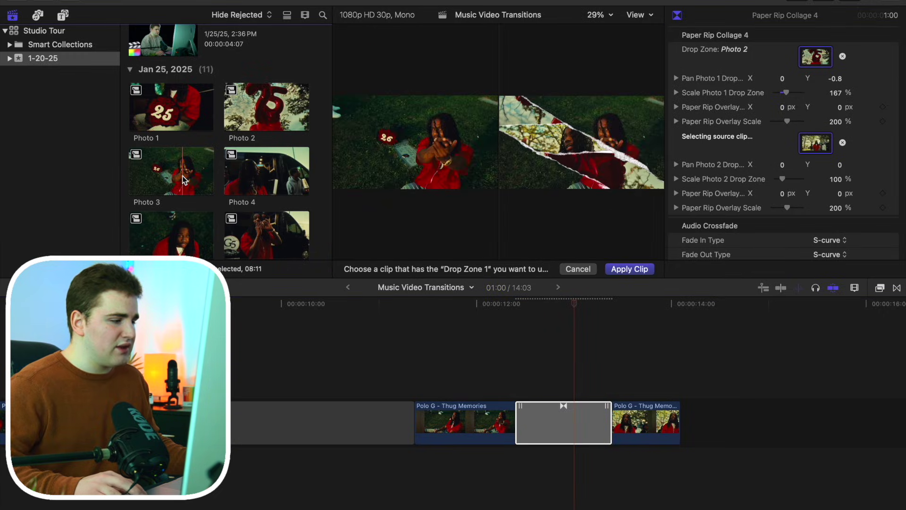
click(619, 271)
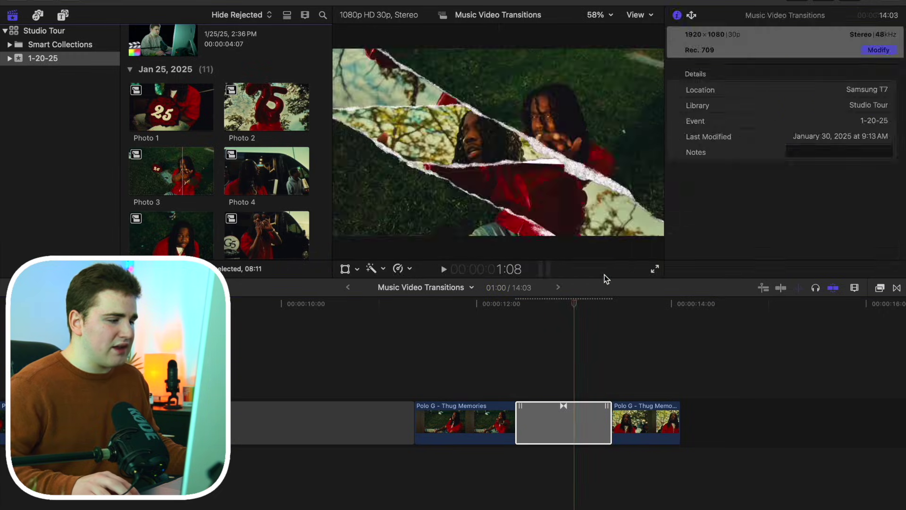
click(584, 431)
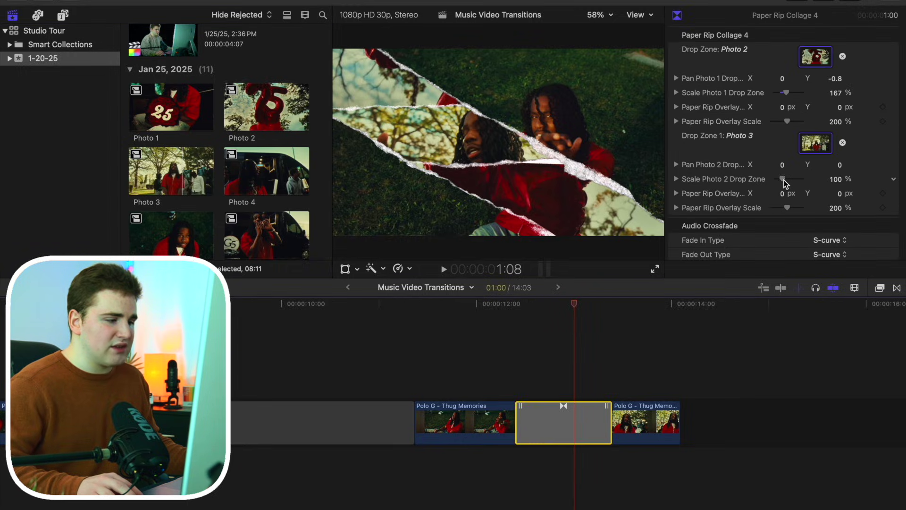
drag(784, 180, 839, 175)
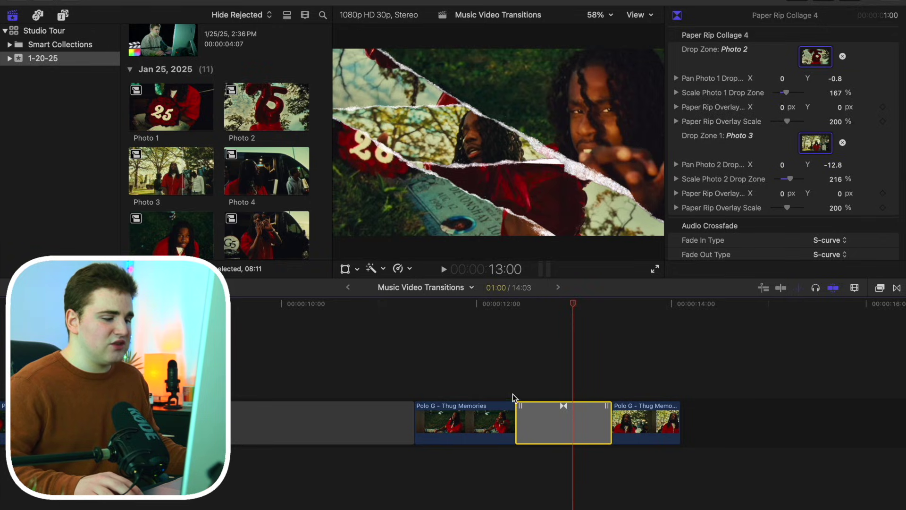
Step: Play the sequence from the start of the clip before the Paper Rip Collage 4 transition to review the collage
click(419, 384)
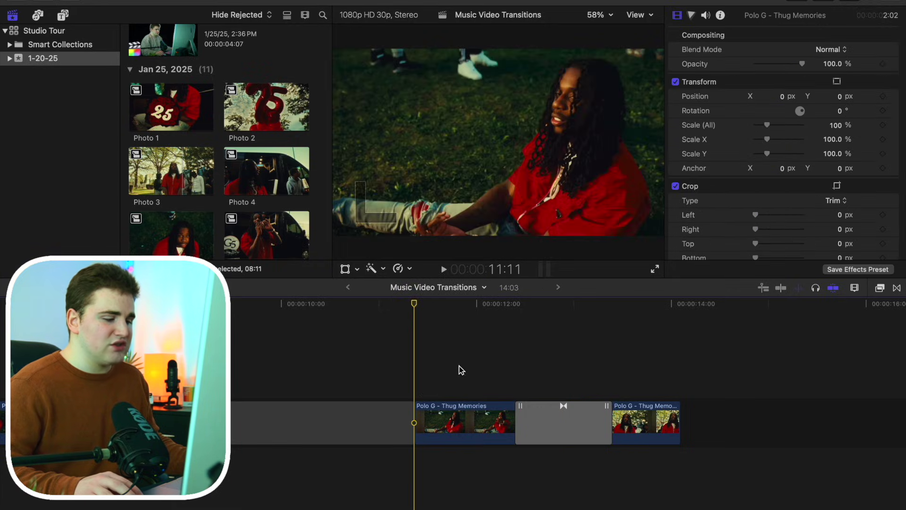
scroll(461, 370, left, 3)
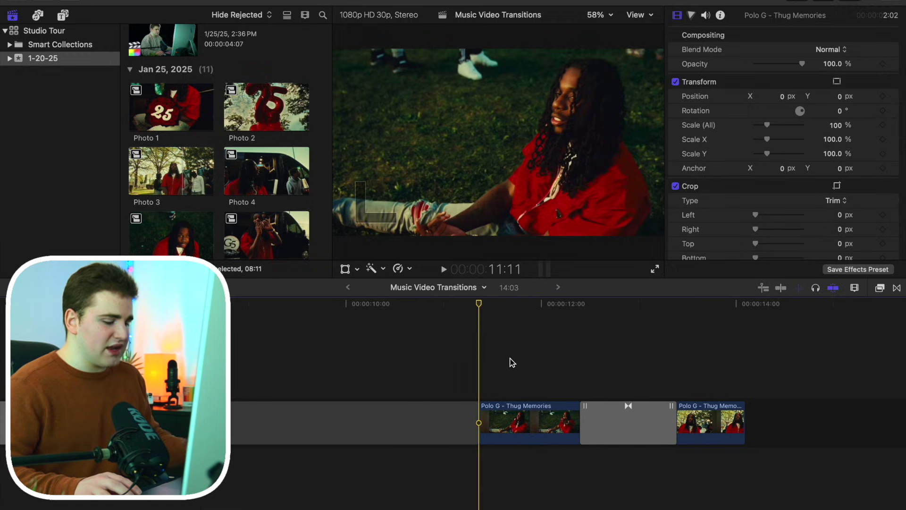
key(space)
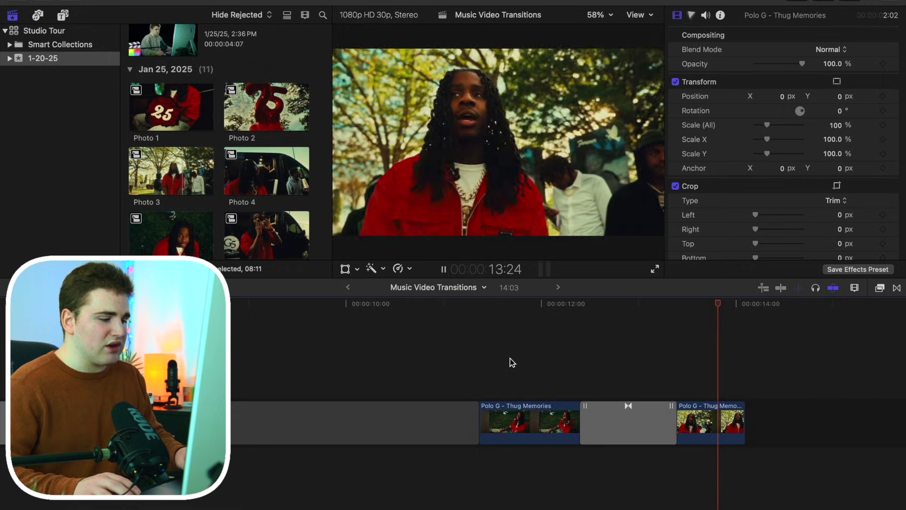
key(space)
click(511, 363)
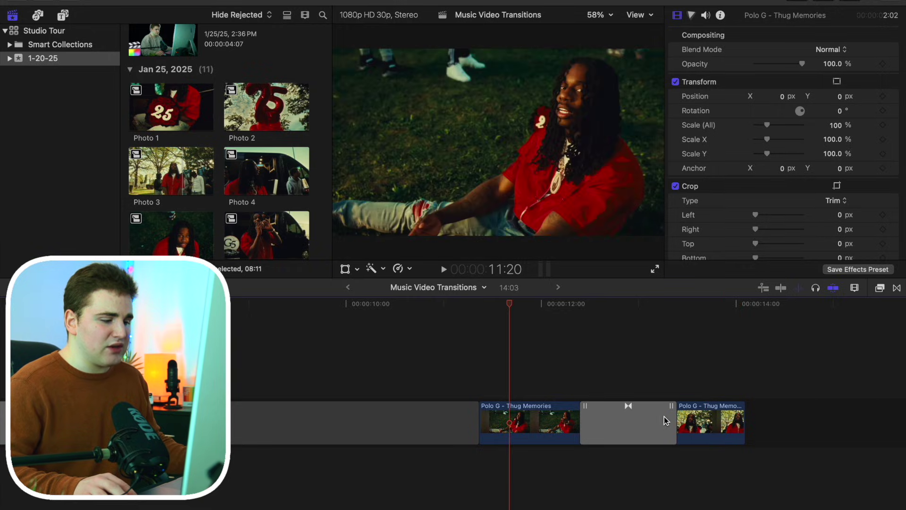
Step: Shorten the Paper Rip Collage 4 transition to 8 frames and play the sequence through it
drag(672, 419, 635, 419)
click(488, 383)
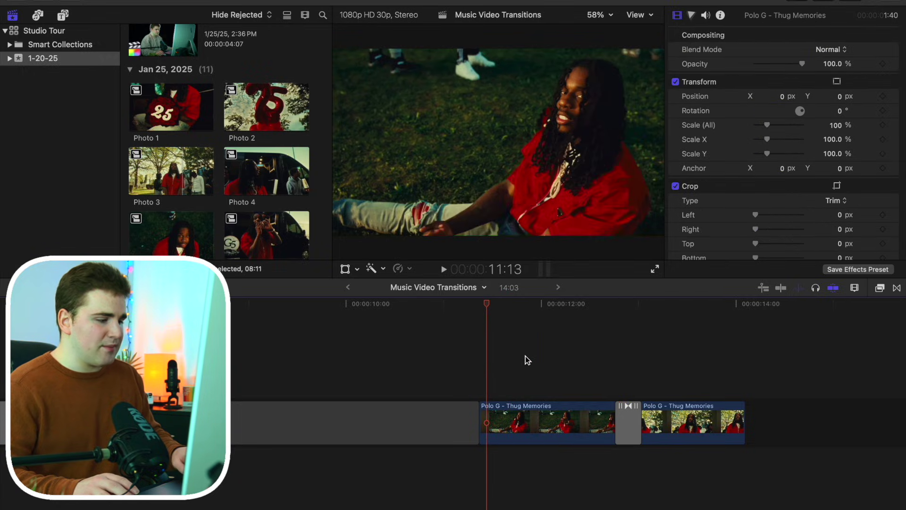
key(space)
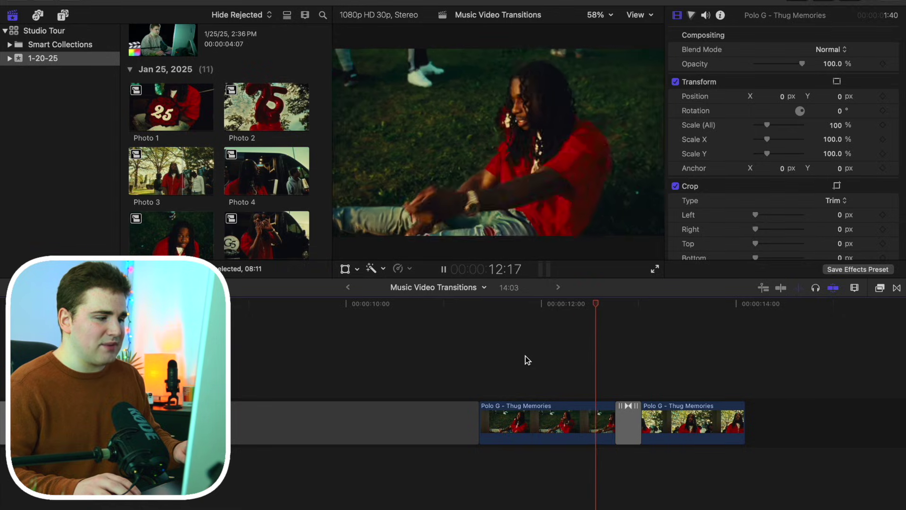
key(space)
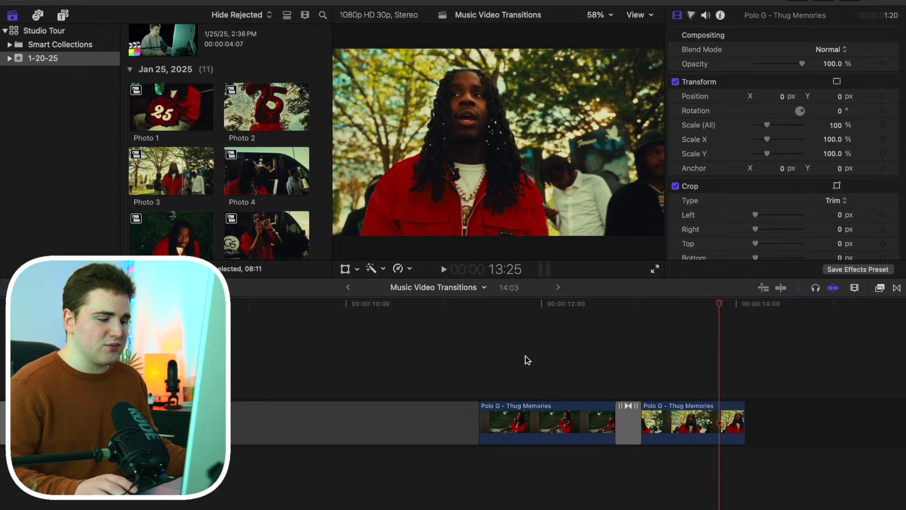
Step: Delete the Paper Rip Collage 4 transition from the cut between the last two clips
click(625, 420)
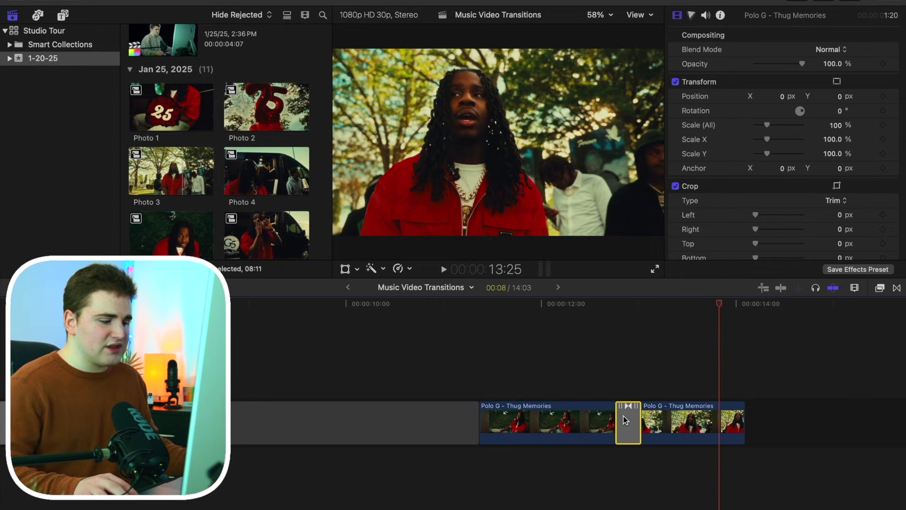
key(Delete)
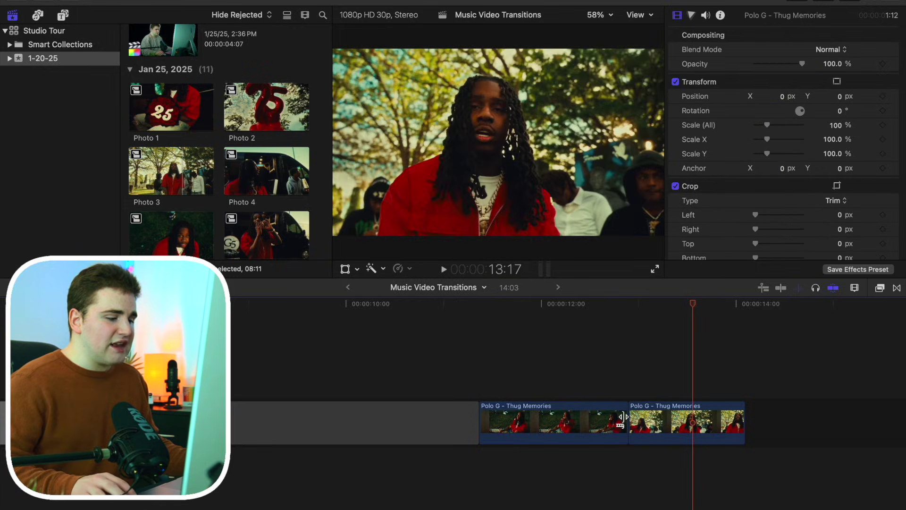
Step: Add the Shake 6 title from the Camera Shakes category above the last two clips, starting just before their cut
click(593, 390)
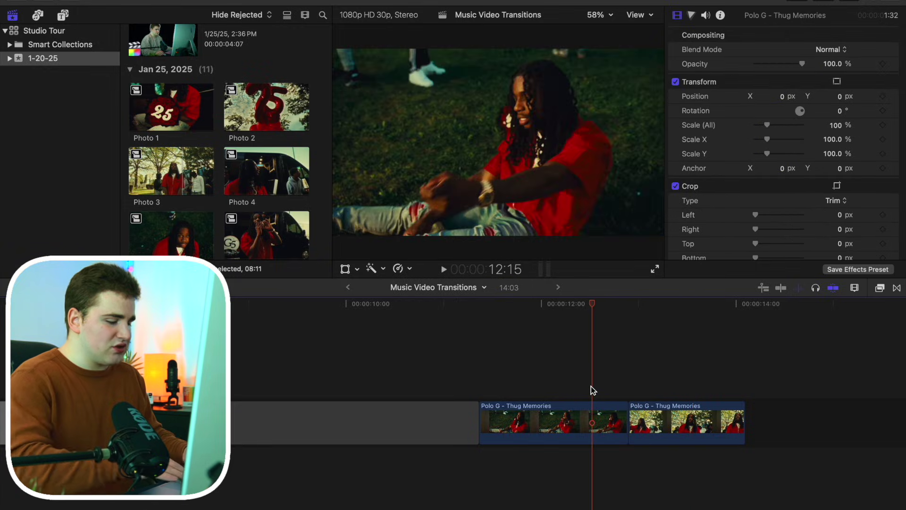
key(super+equal)
key(super+equal)
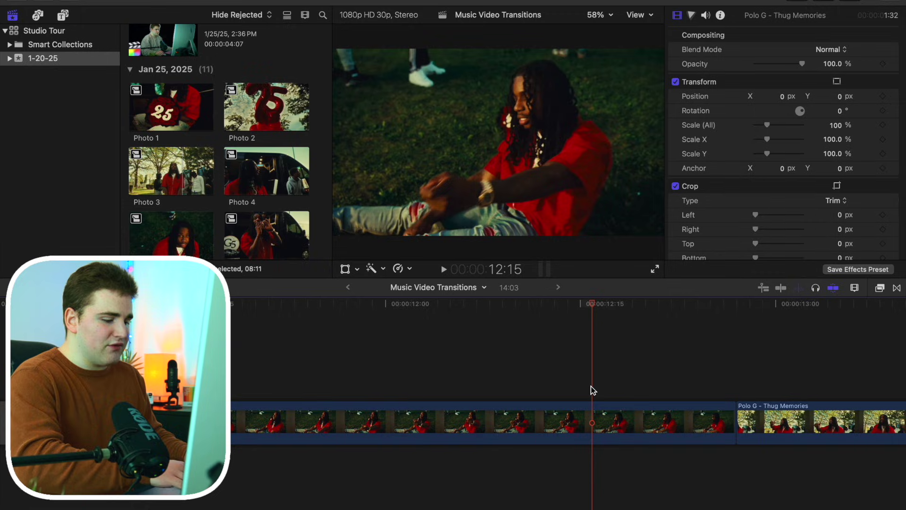
scroll(593, 390, right, 3)
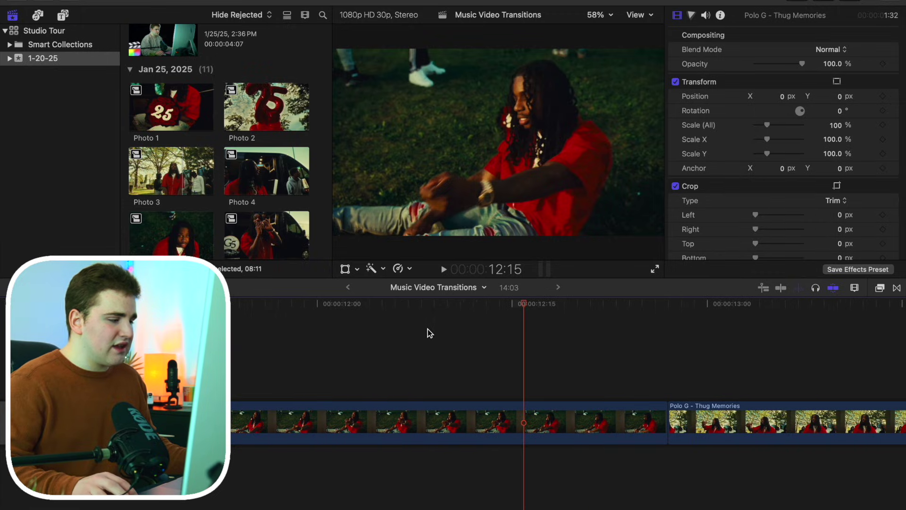
click(63, 17)
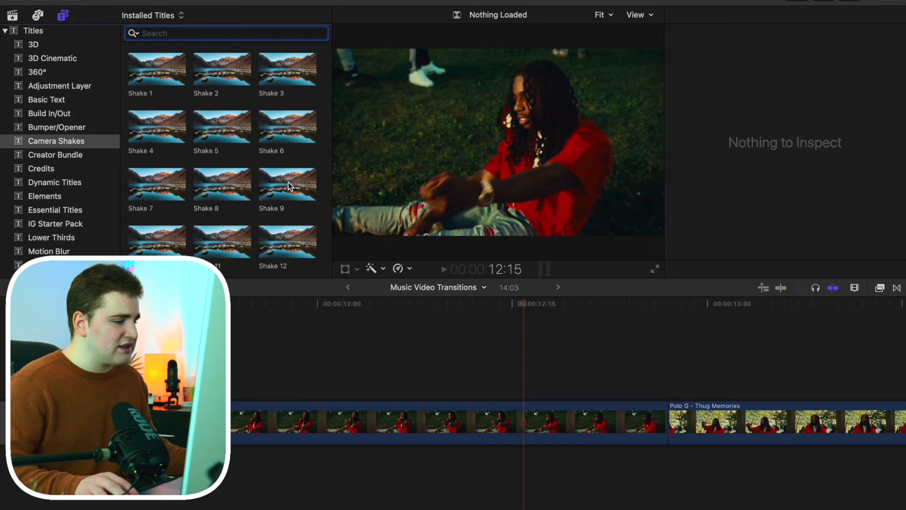
scroll(319, 187, down, 5)
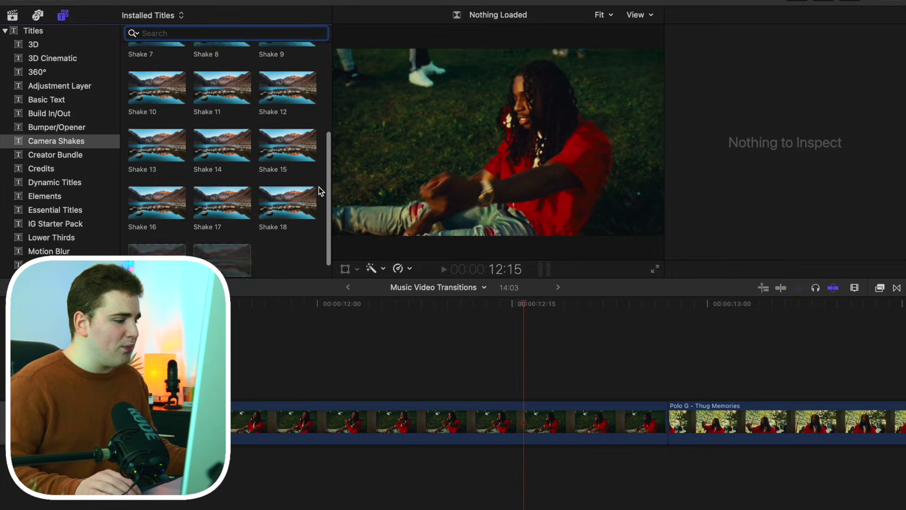
scroll(318, 187, up, 5)
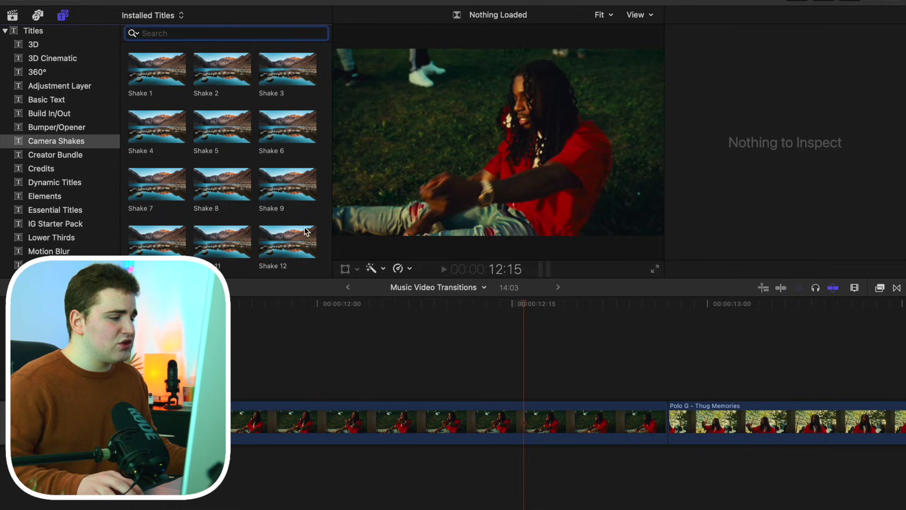
drag(285, 126, 686, 391)
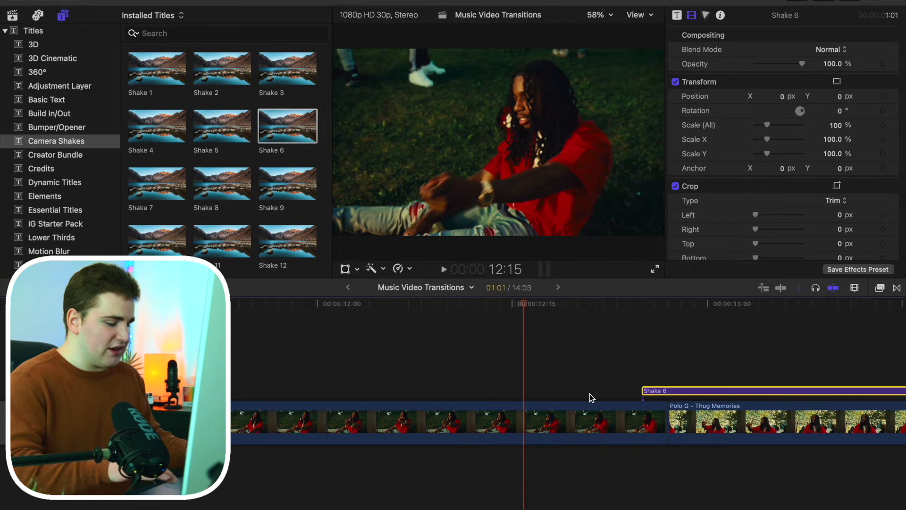
Step: Play the sequence through the cut under Shake 6 to review the camera shake
click(530, 378)
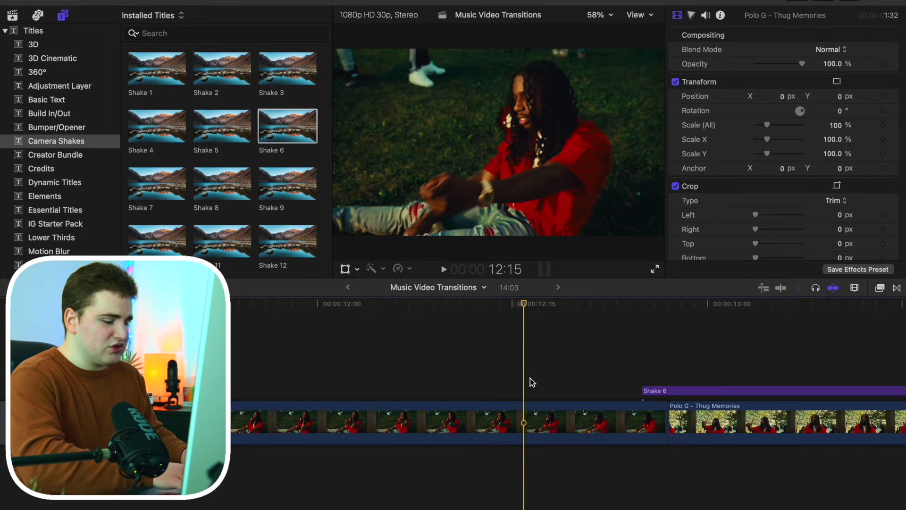
key(super+minus)
key(super+minus)
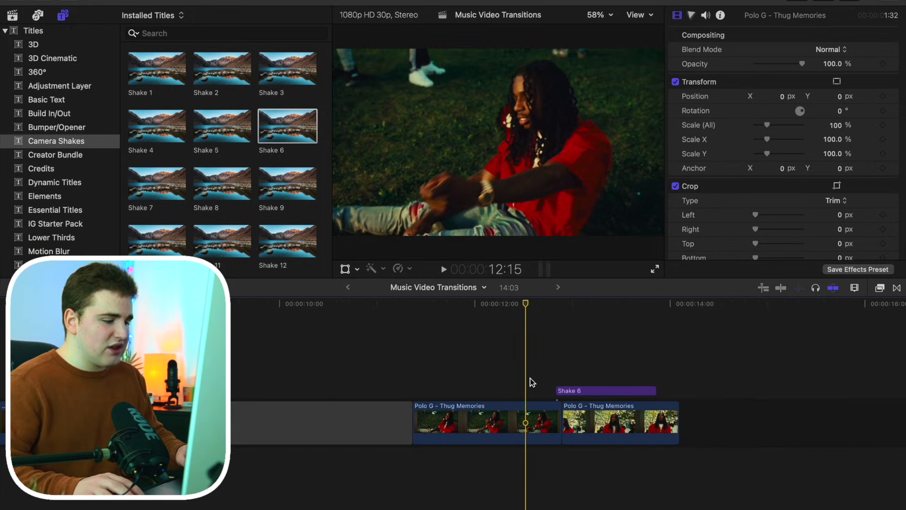
click(415, 378)
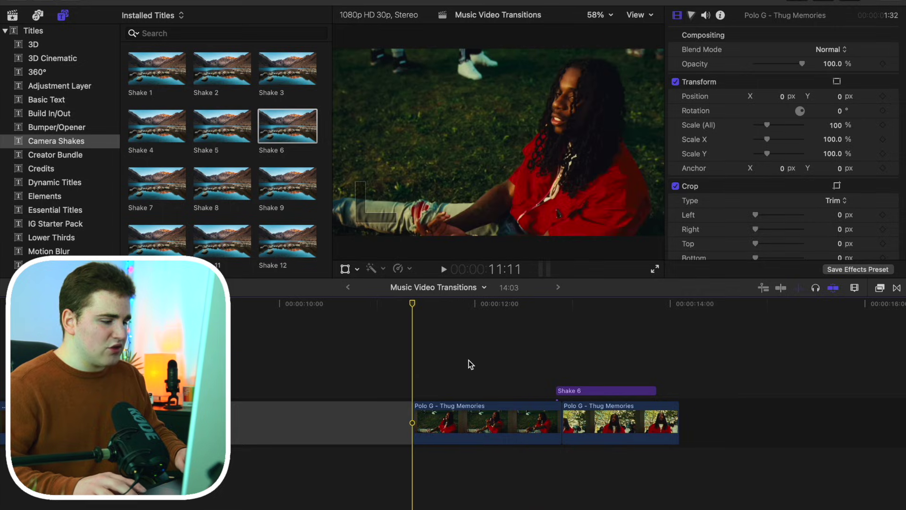
key(space)
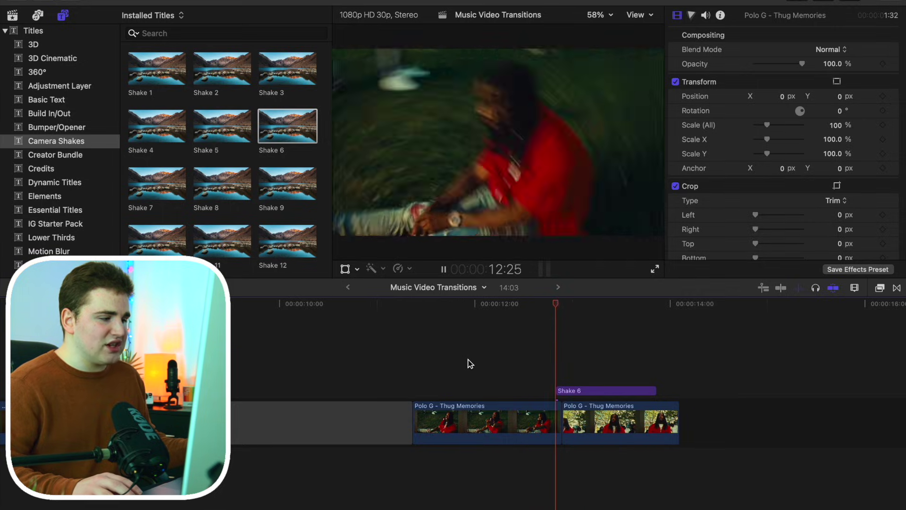
click(470, 363)
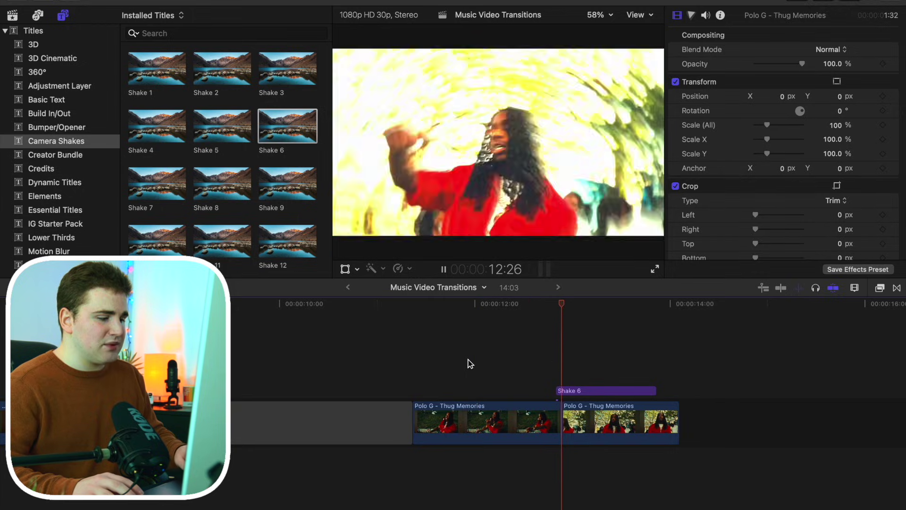
key(space)
click(557, 368)
key(space)
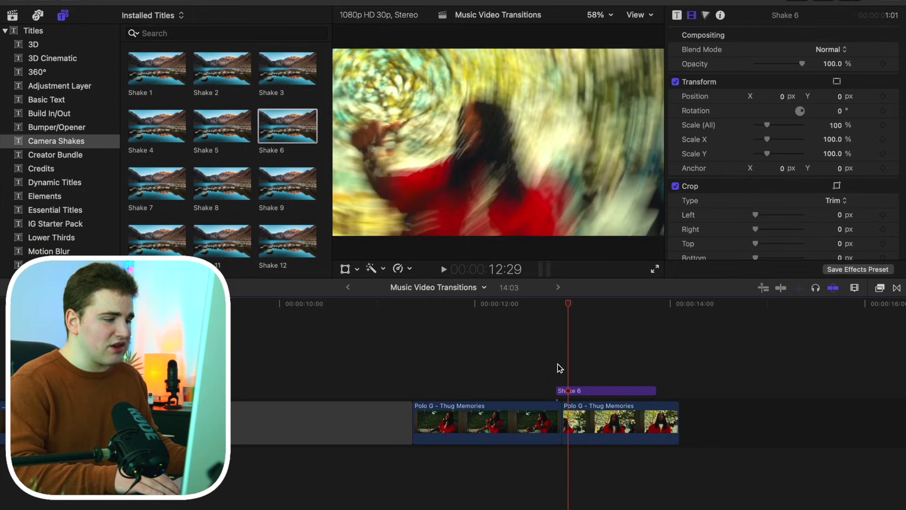
Step: Replace Shake 6 with the Shake 18 title from Camera Shakes, starting just before the cut between the last two clips
click(585, 390)
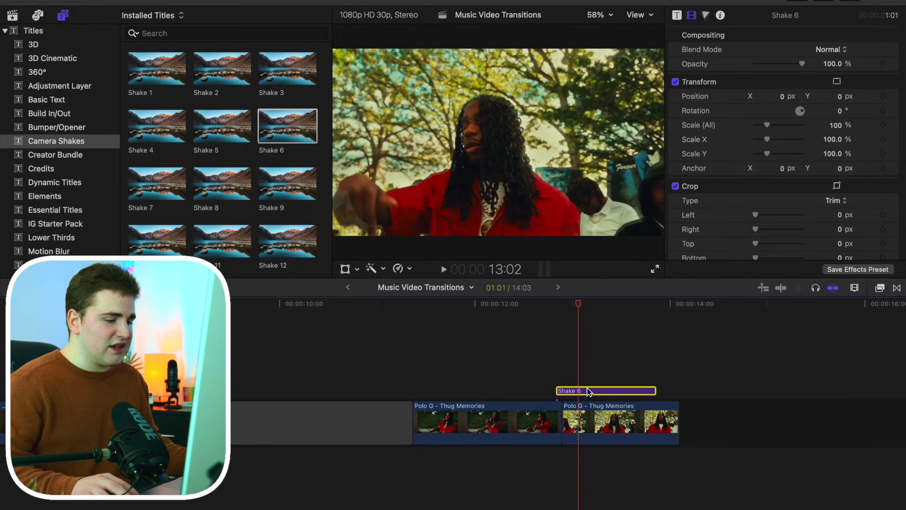
key(Delete)
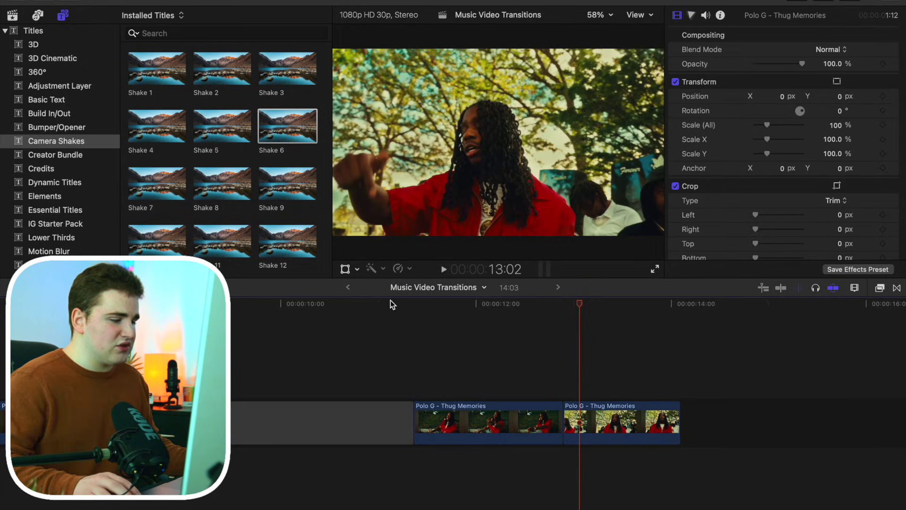
scroll(269, 242, down, 4)
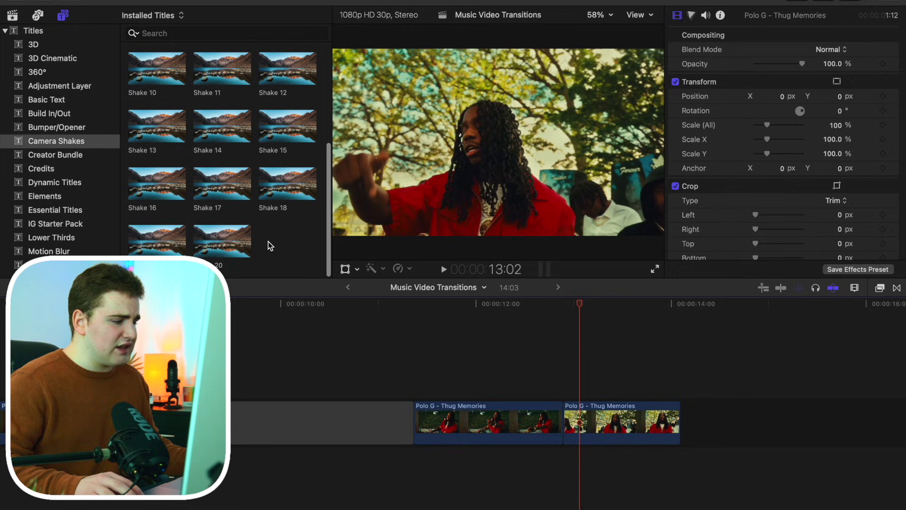
drag(273, 197, 554, 391)
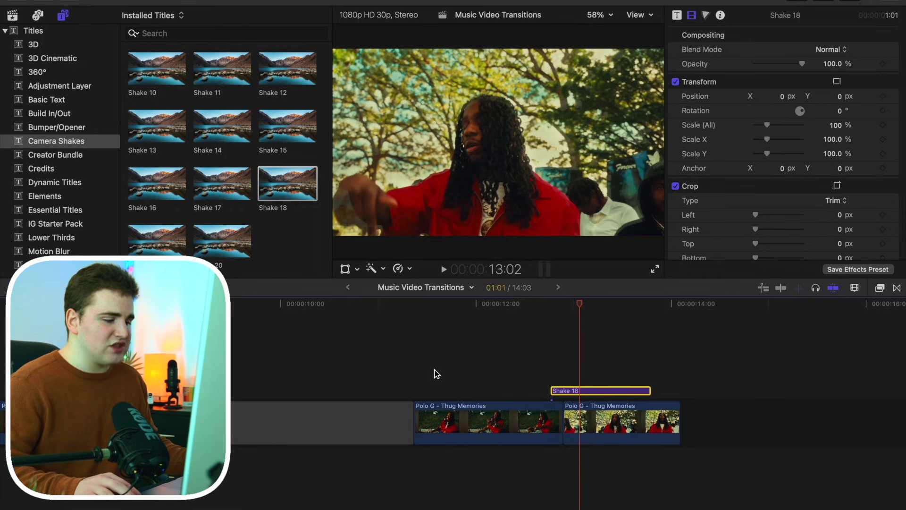
Step: Play the last two clips from the start of the first one to review the Shake 18 effect
click(415, 368)
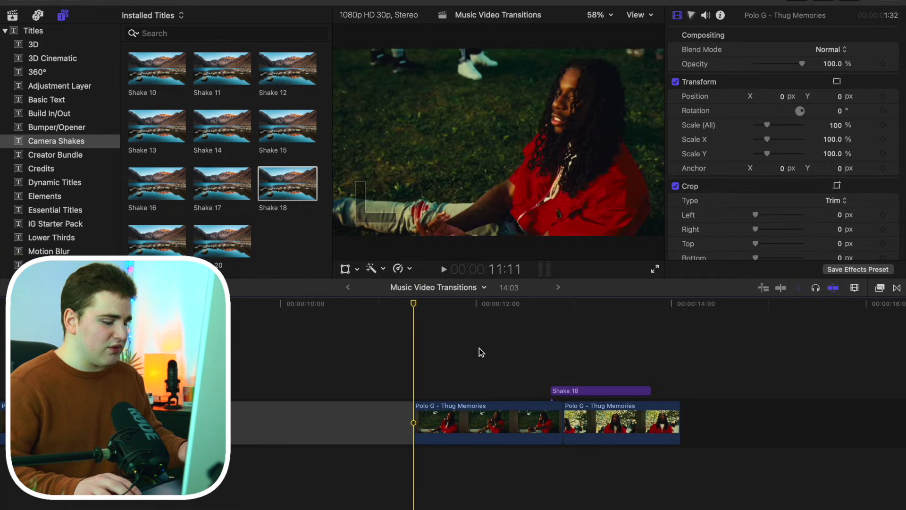
key(space)
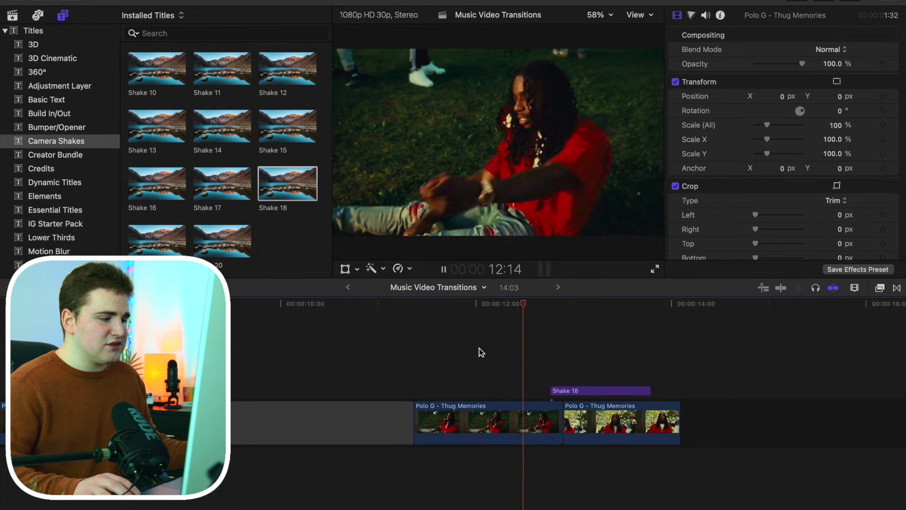
key(shift+/)
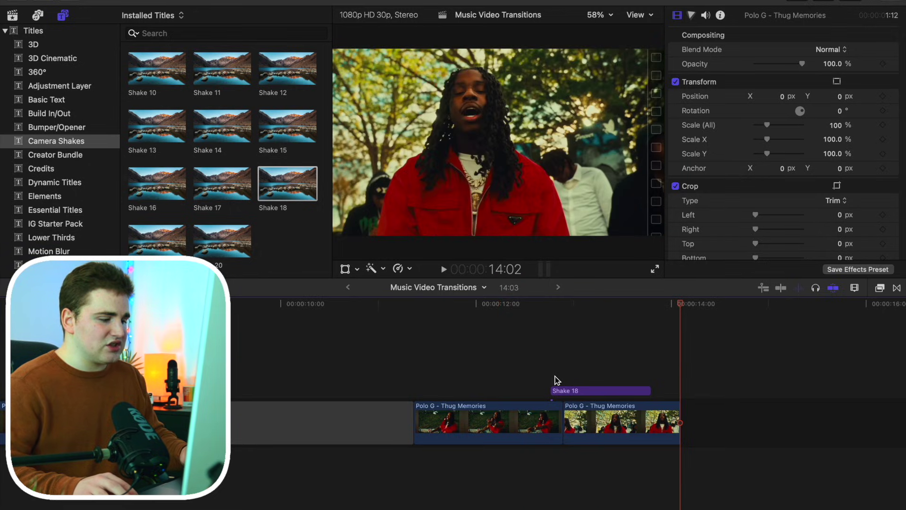
Step: Replace Shake 18 with the Shake 8 title from Camera Shakes, starting just before the cut between the last two clips
click(574, 391)
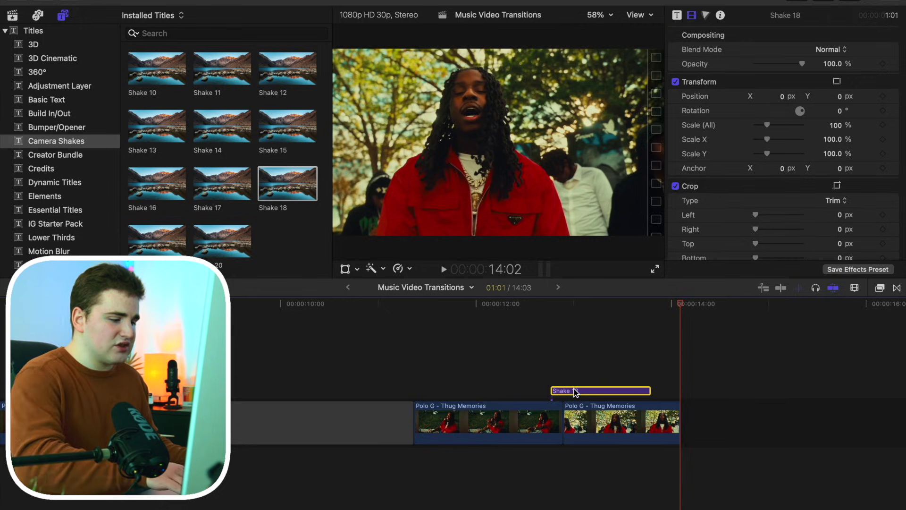
key(Delete)
scroll(303, 209, up, 5)
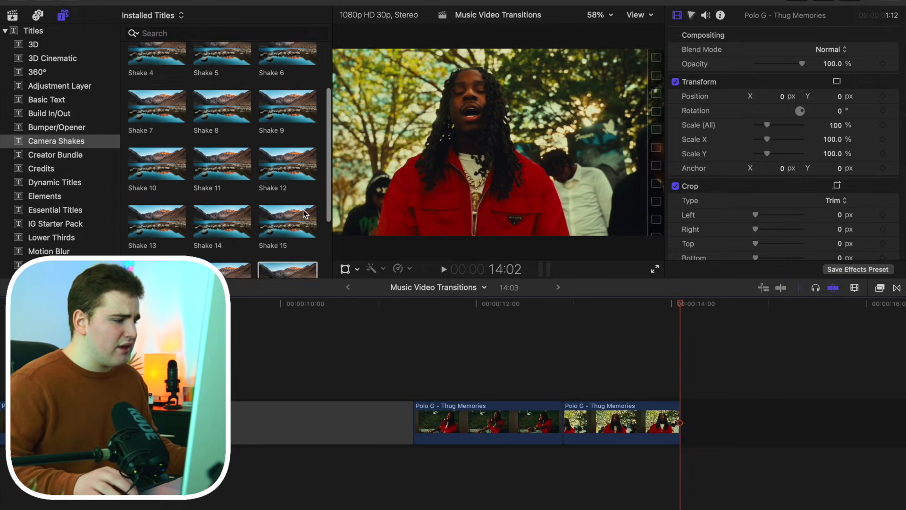
drag(222, 194, 557, 385)
drag(556, 388, 557, 389)
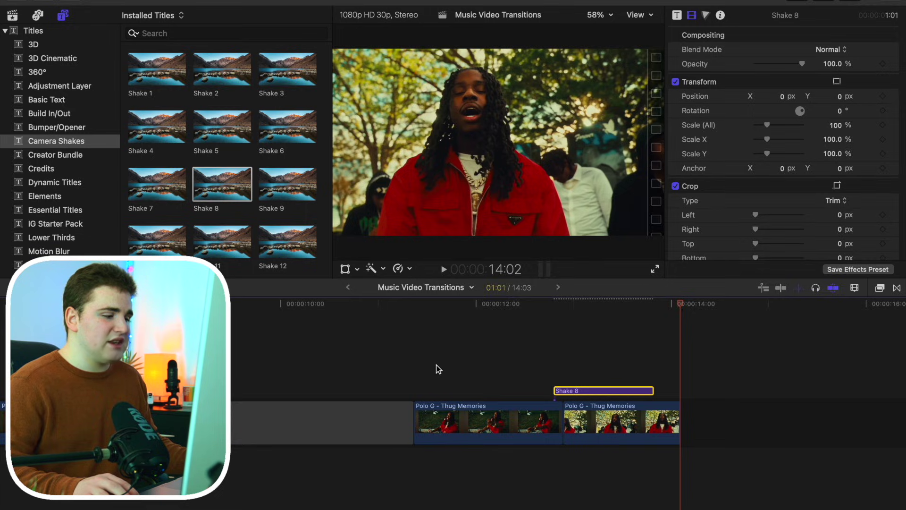
Step: Play the last two clips from the start of the first one to review the Shake 8 effect
click(413, 376)
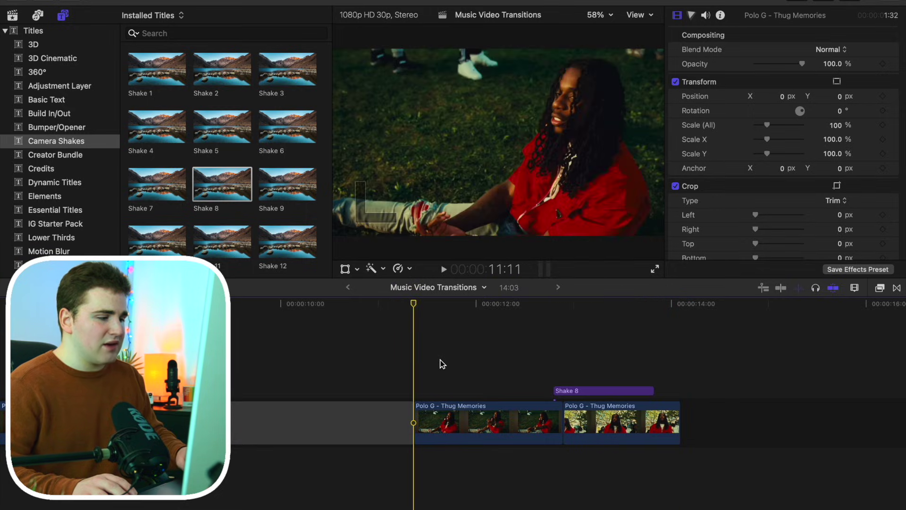
key(space)
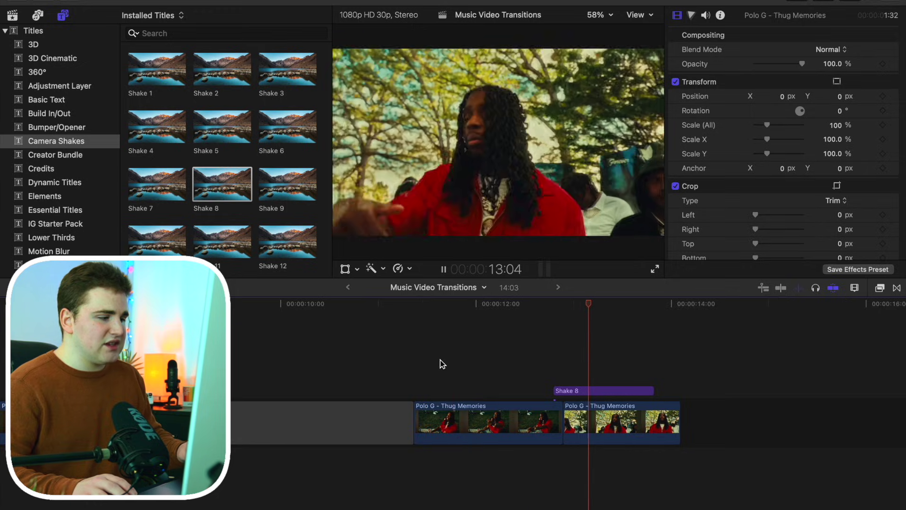
key(space)
Step: Turn off the Flash parameter of the Shake 8 title and replay the last two clips from the start of the first one
click(587, 392)
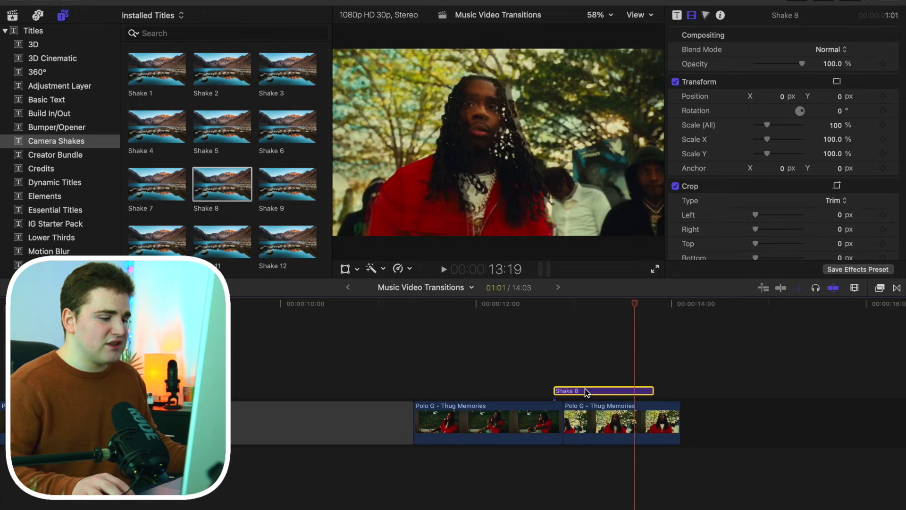
click(676, 15)
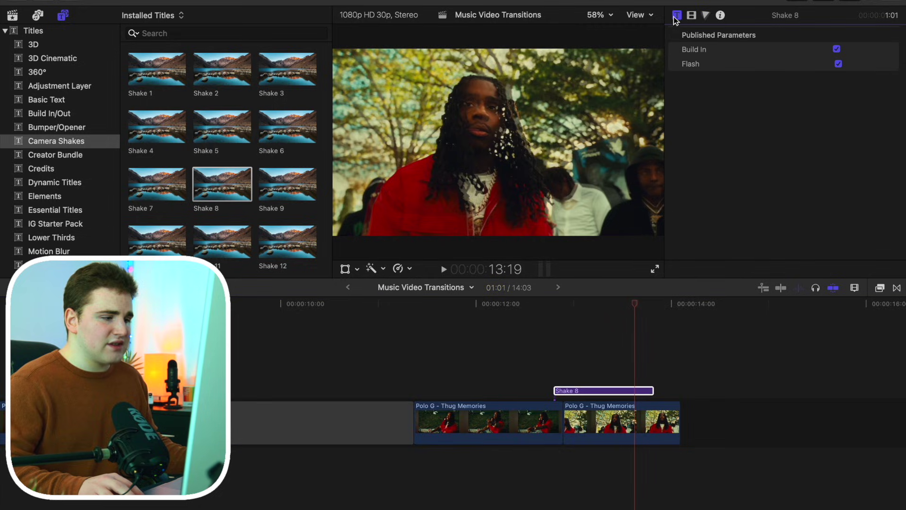
click(839, 64)
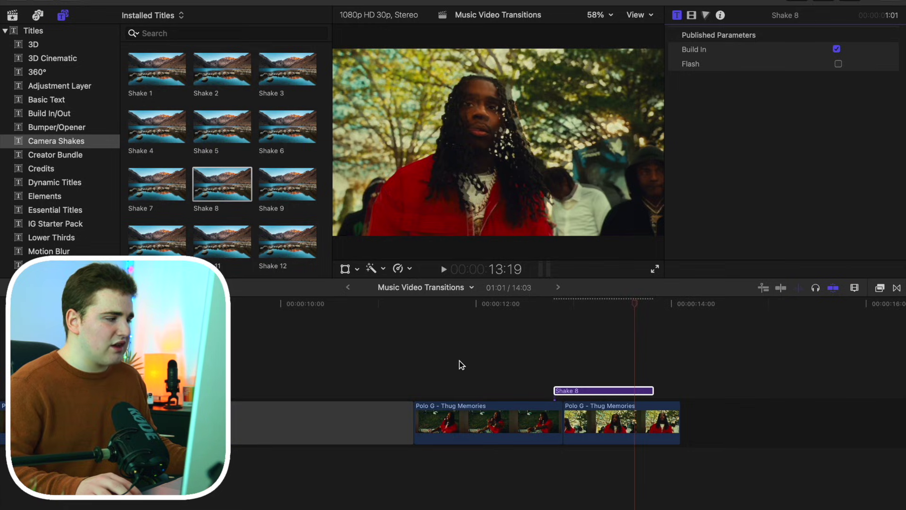
click(416, 372)
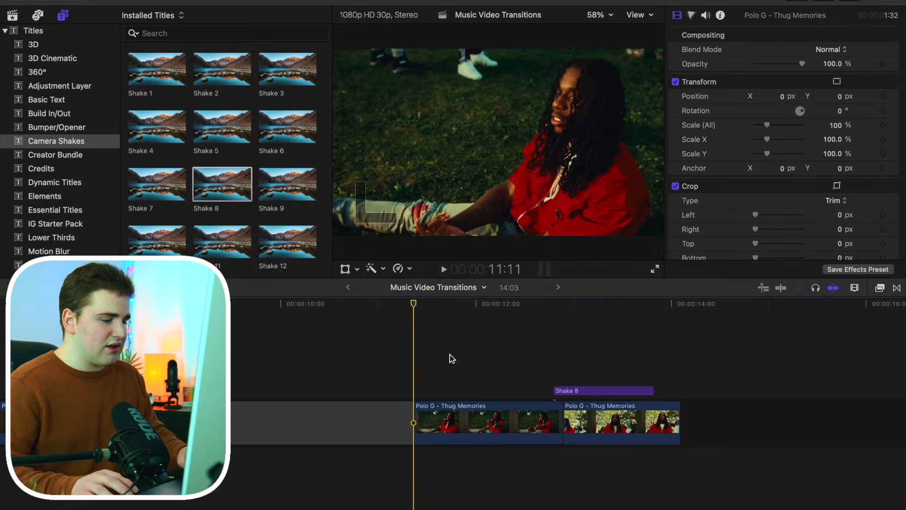
key(space)
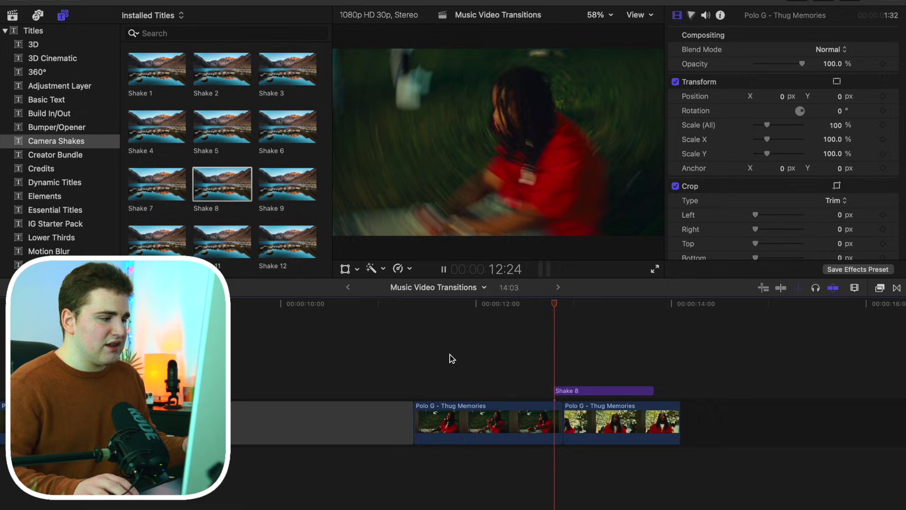